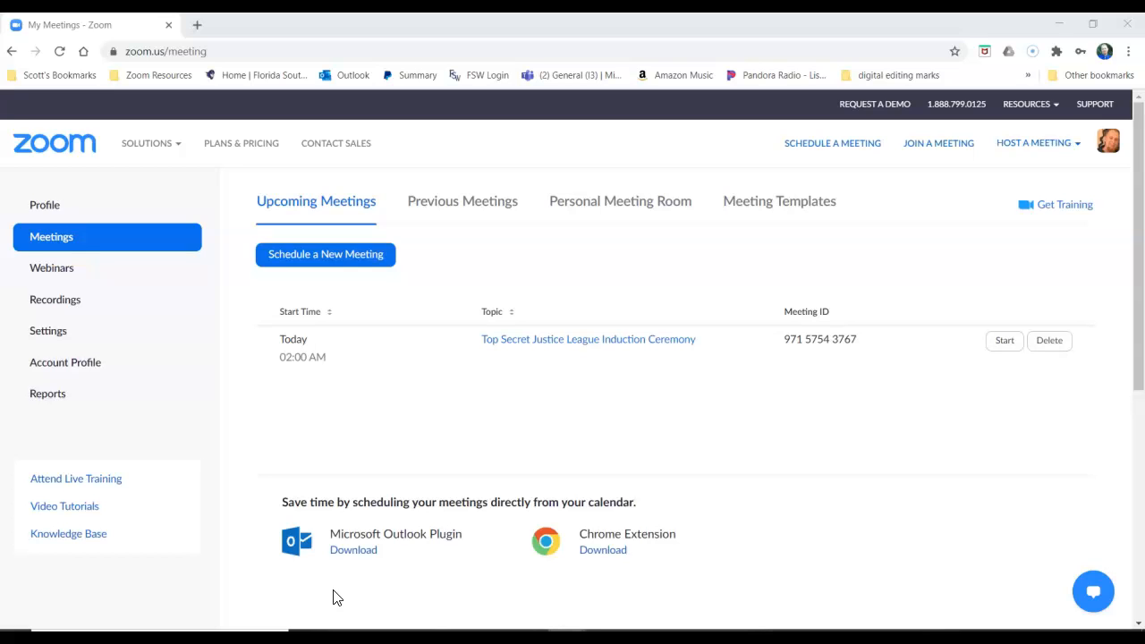
Open the account's meeting settings and check the Polling option under In Meeting (Basic)
left_click(327, 554)
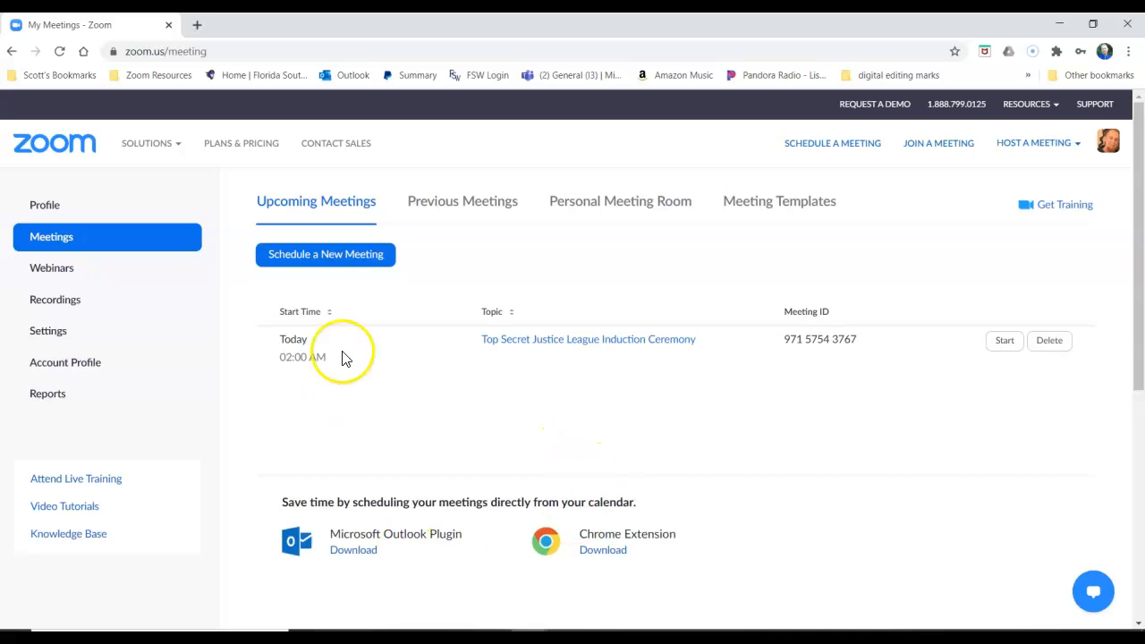
left_click(95, 337)
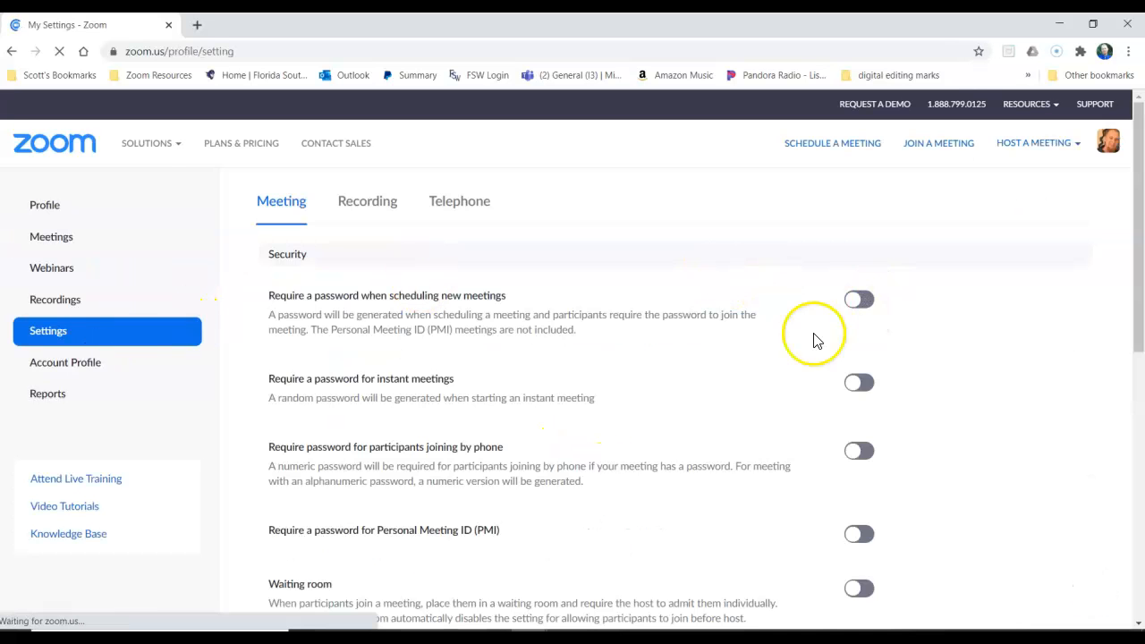
scroll(657, 429, "down", 8)
scroll(656, 432, "down", 10)
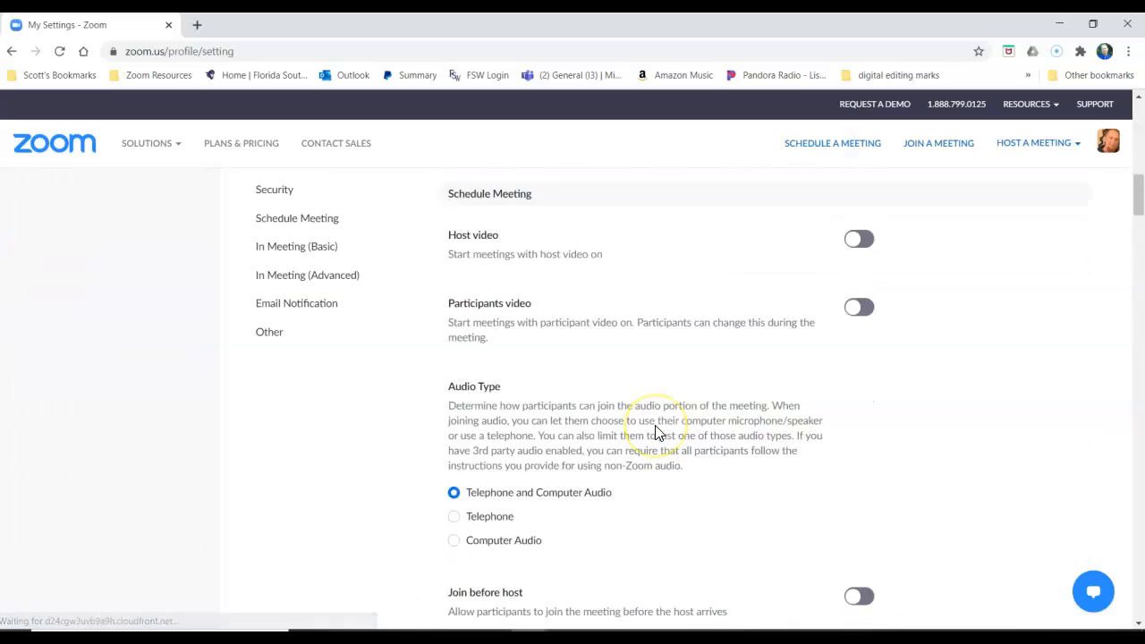
scroll(656, 429, "down", 10)
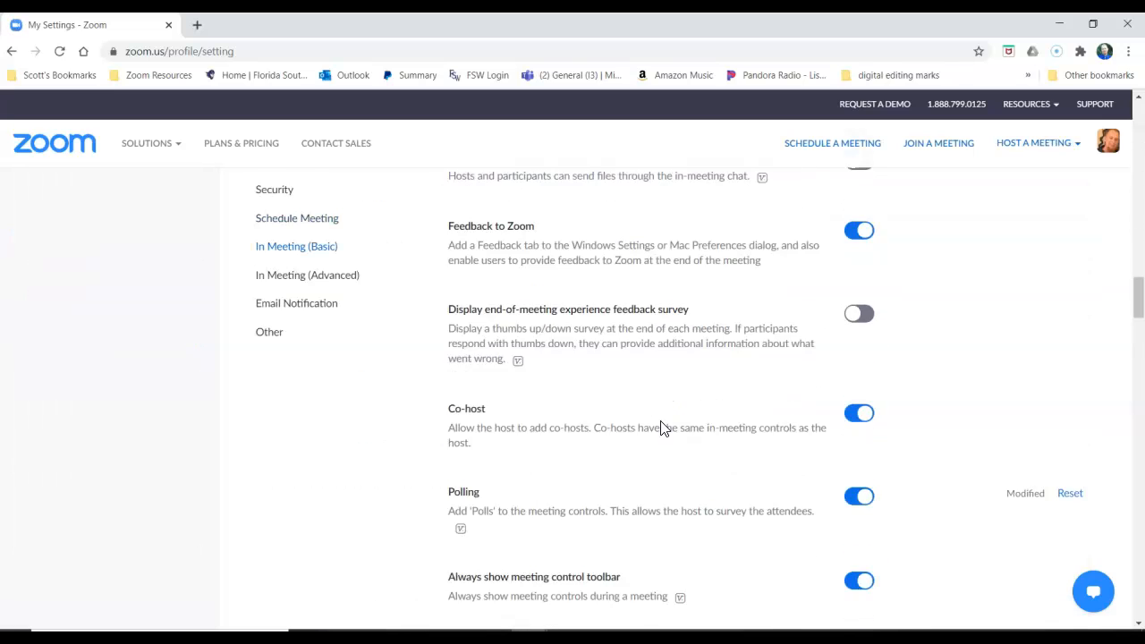
scroll(572, 389, "up", 1)
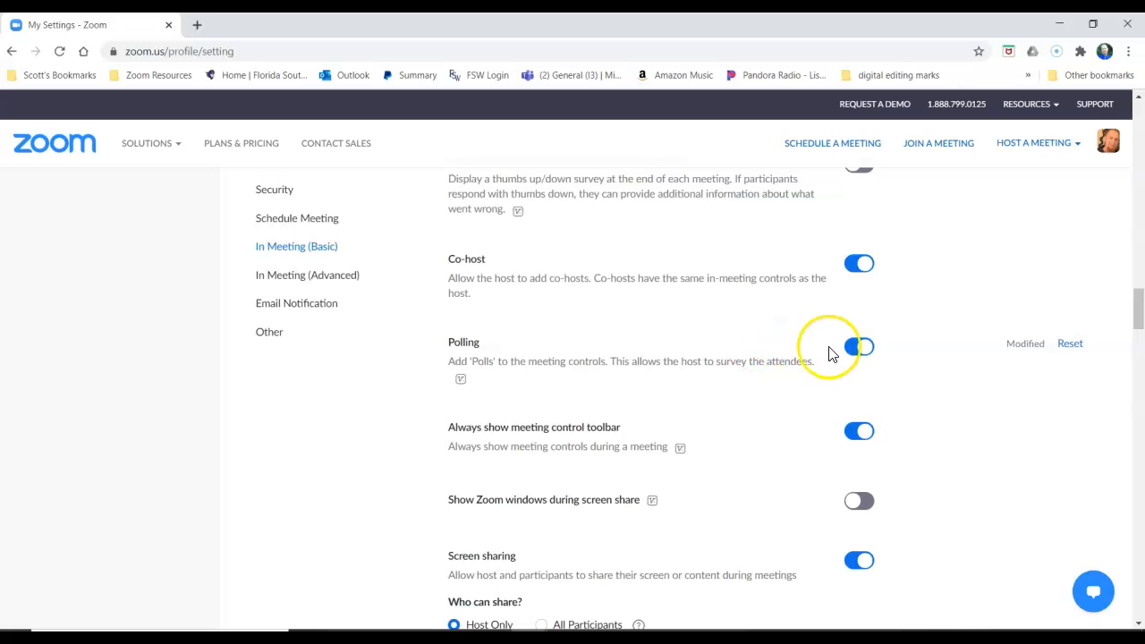
scroll(503, 348, "up", 20)
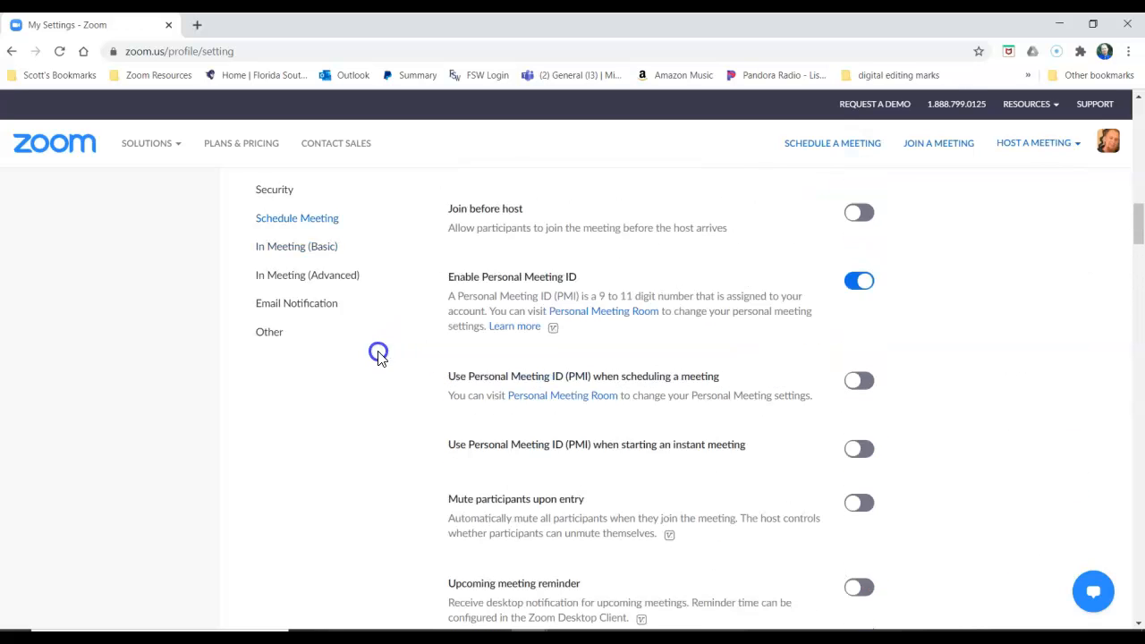
scroll(124, 363, "up", 5)
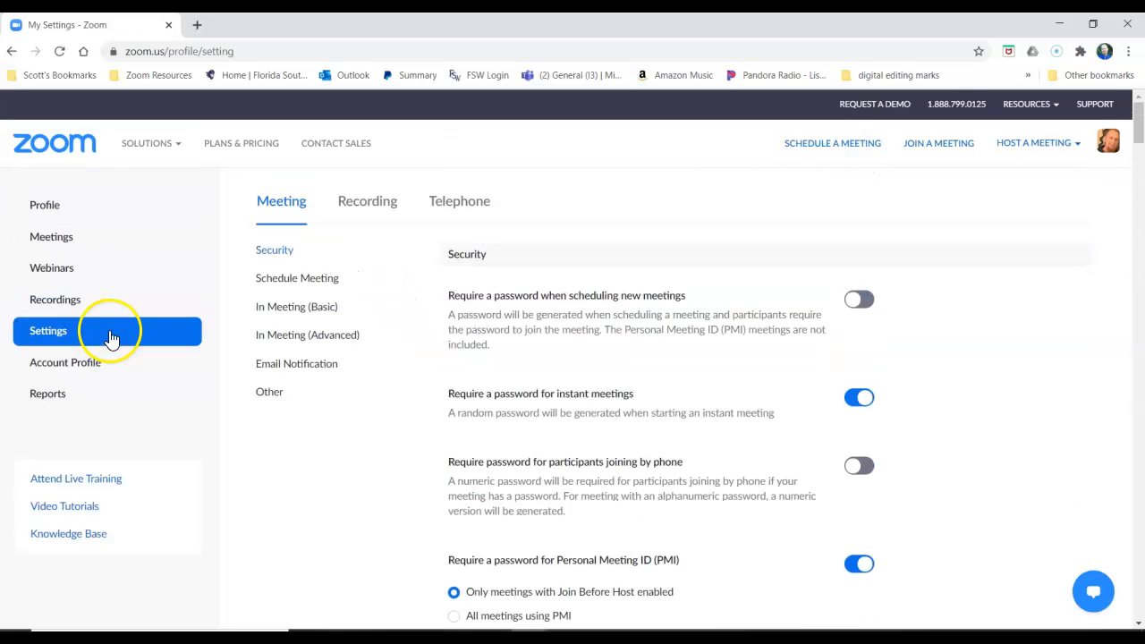
Open the details of the "Top Secret Justice League Induction Ceremony" meeting and go to its list of polls
left_click(61, 246)
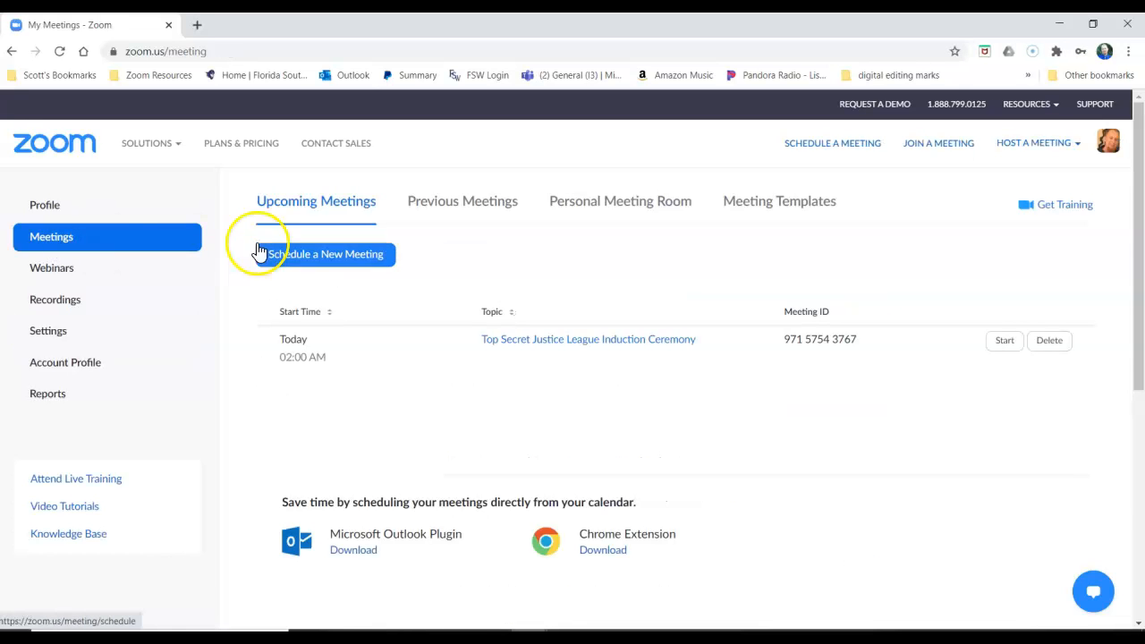
left_click(614, 349)
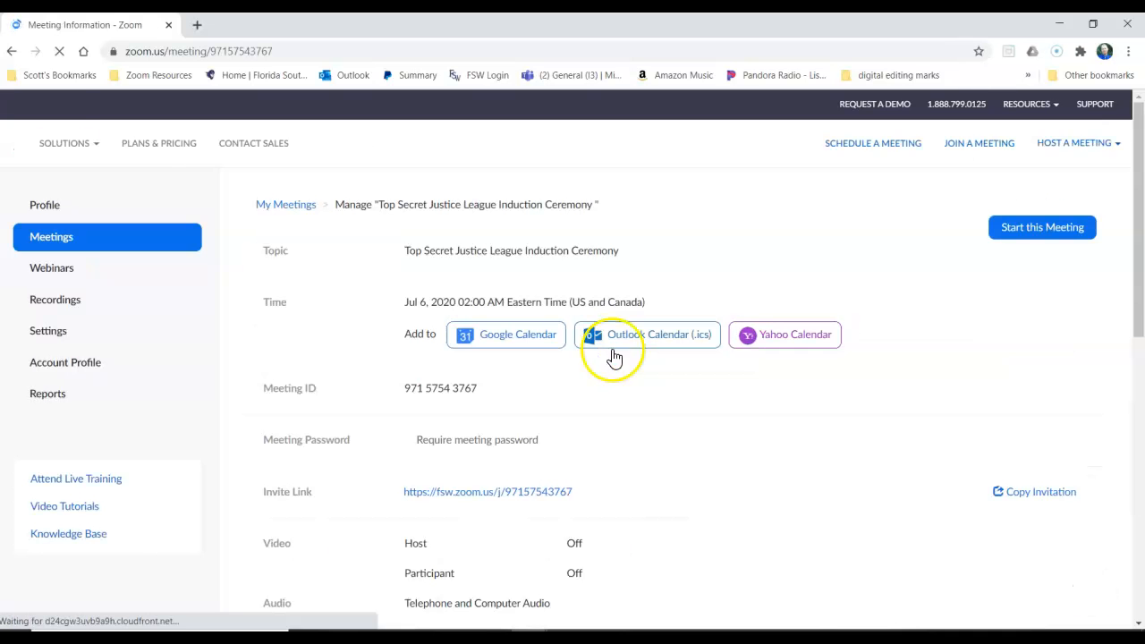
scroll(474, 295, "down", 15)
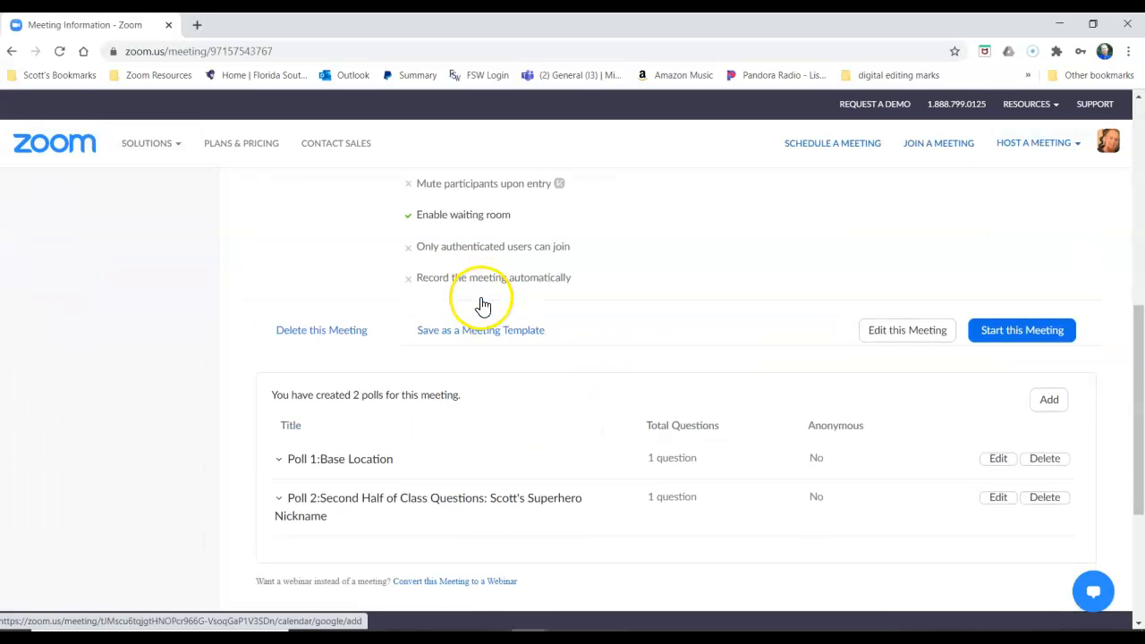
scroll(474, 304, "up", 3)
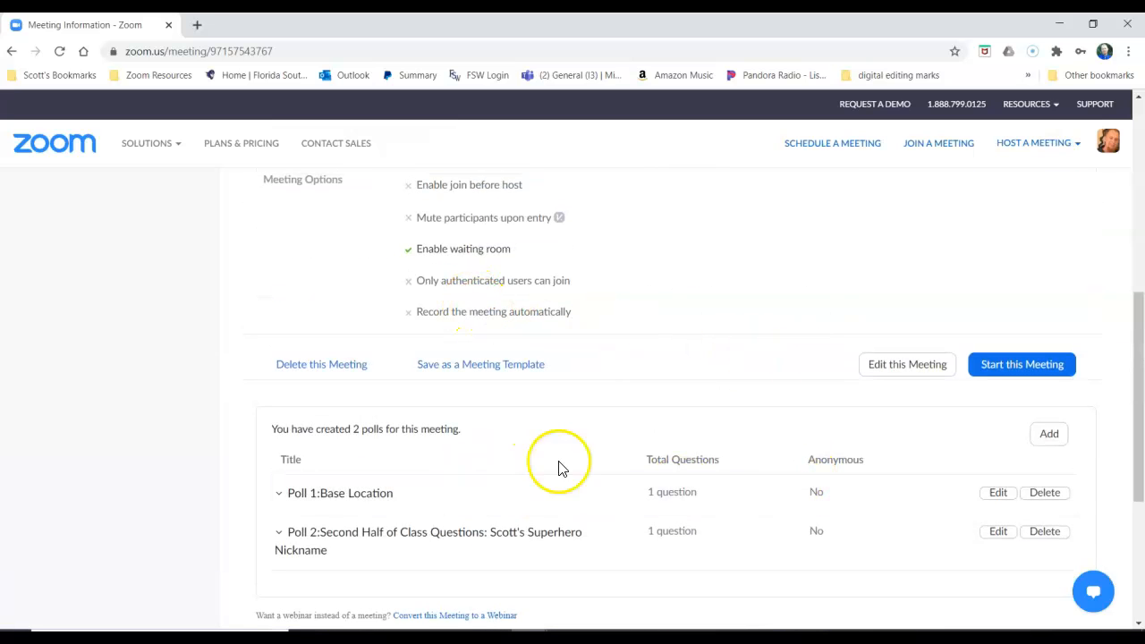
Start a new poll for the meeting and examine its title, anonymity, question type and answer options
left_click(1048, 435)
scroll(537, 430, "down", 1)
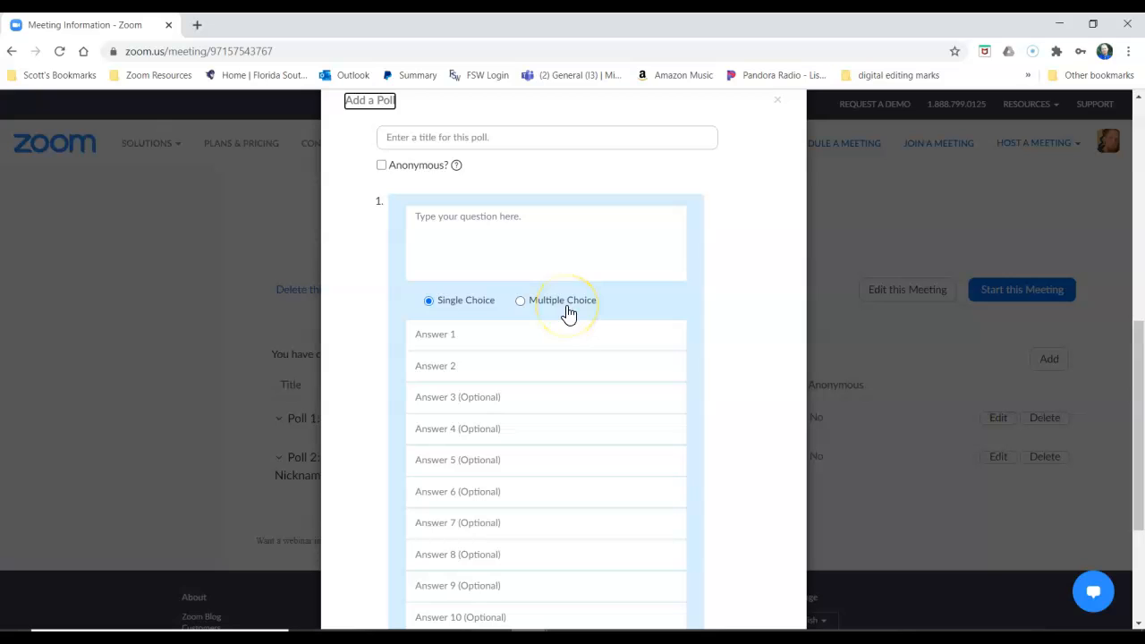
mouse_move(451, 177)
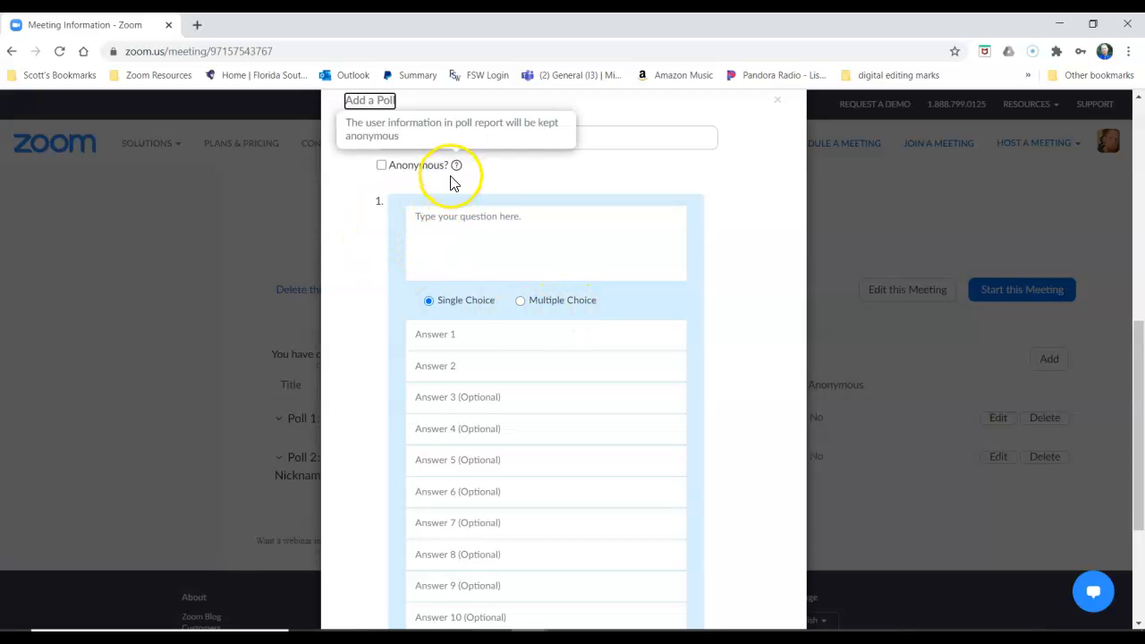
scroll(451, 183, "up", 1)
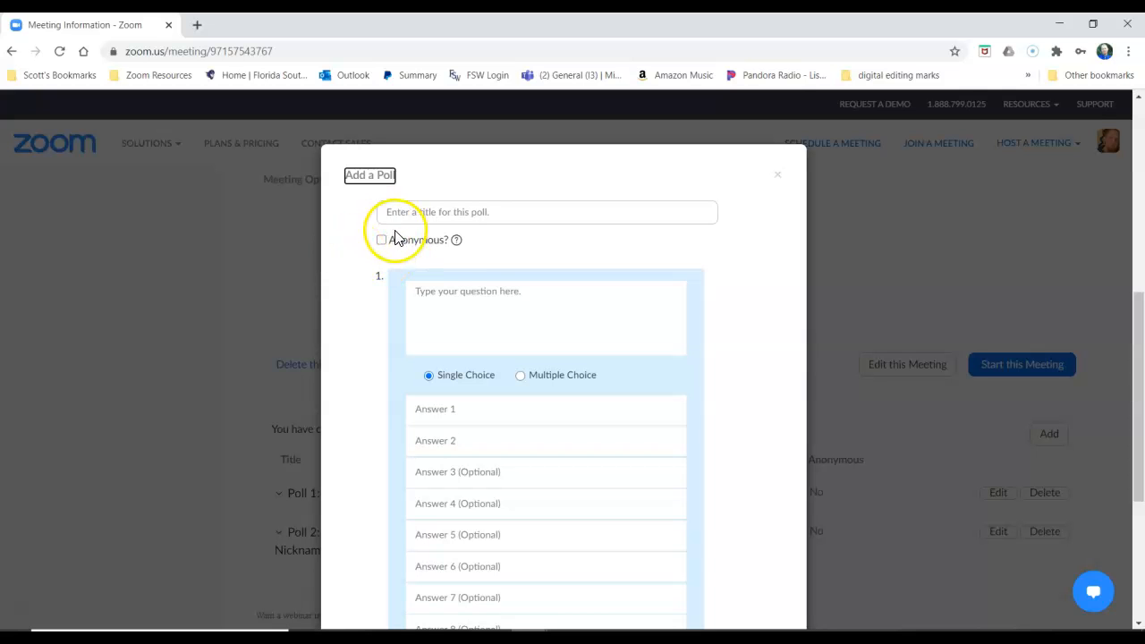
scroll(443, 291, "down", 1)
scroll(442, 299, "down", 4)
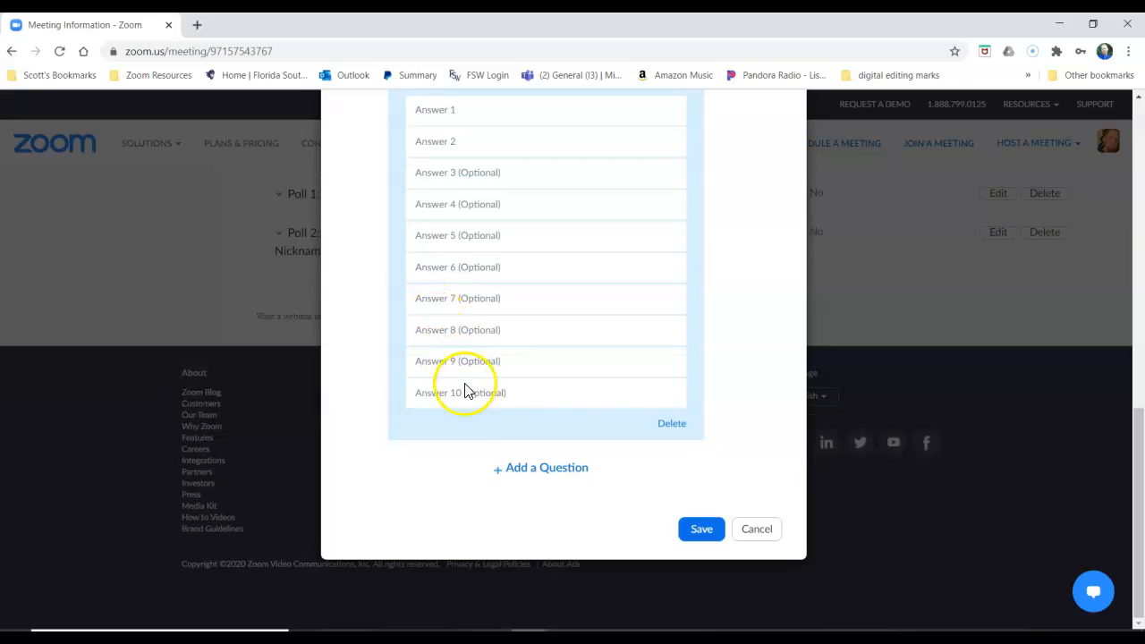
Add two more blank questions to the new poll
left_click(508, 466)
scroll(481, 370, "down", 4)
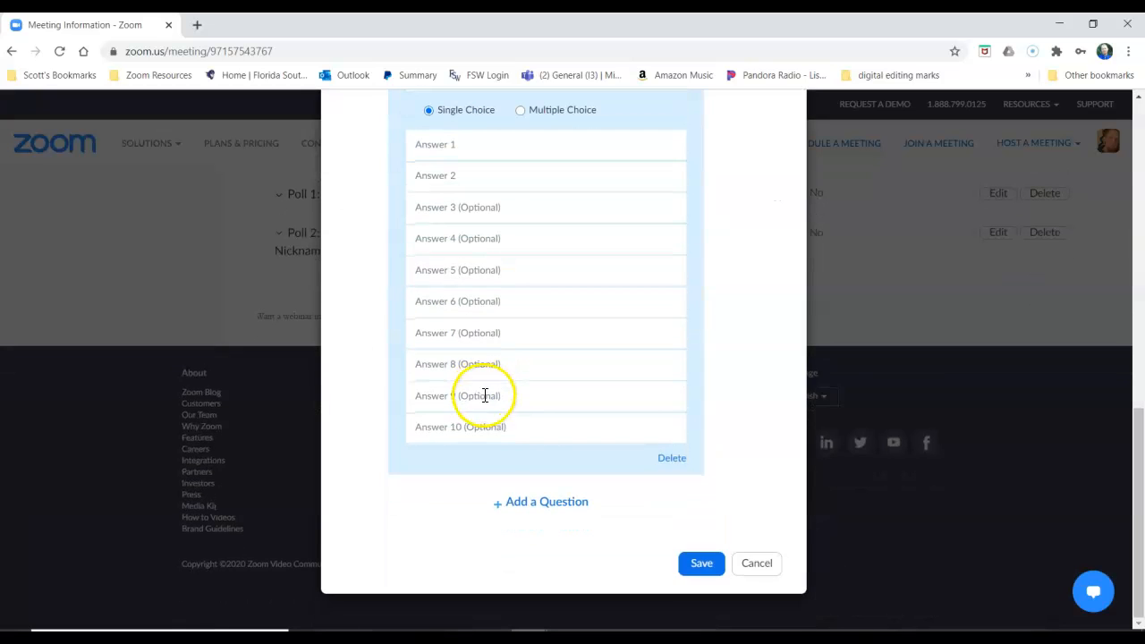
left_click(507, 498)
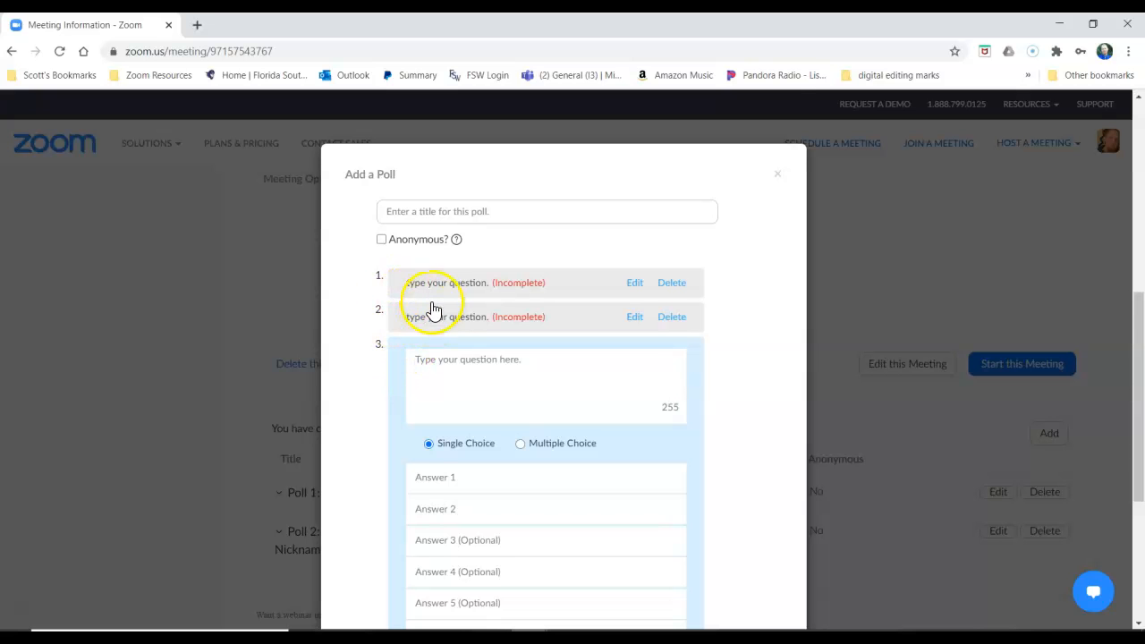
Examine the poll form's question list, the third question's text box, choice types and answer fields
scroll(447, 309, "down", 3)
scroll(447, 302, "up", 3)
scroll(449, 307, "down", 1)
scroll(491, 324, "up", 1)
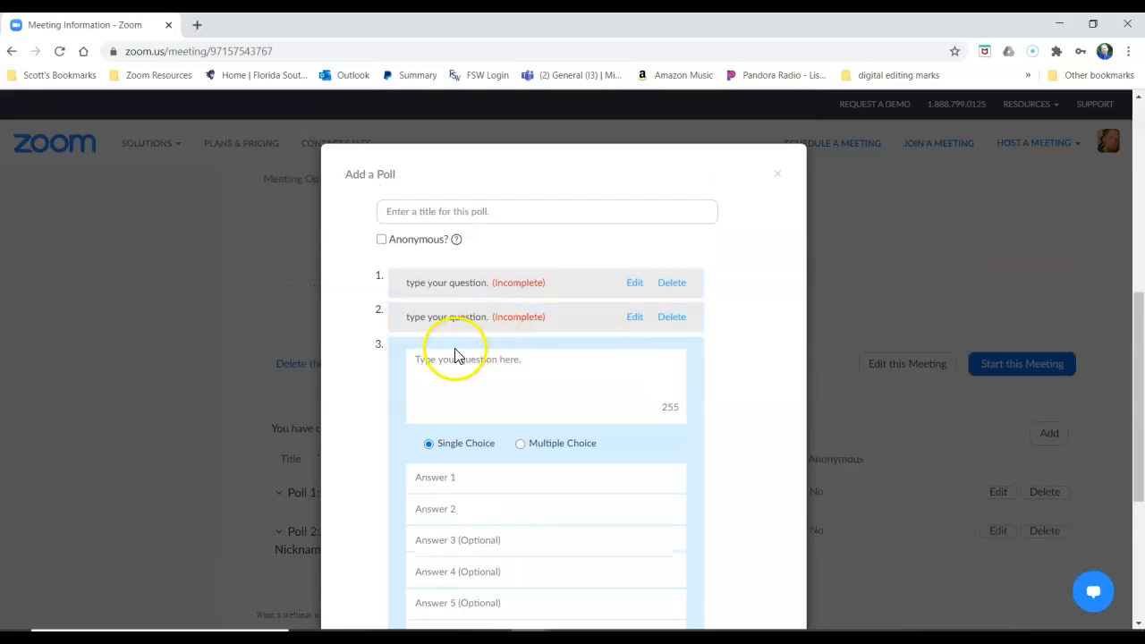
left_click(523, 365)
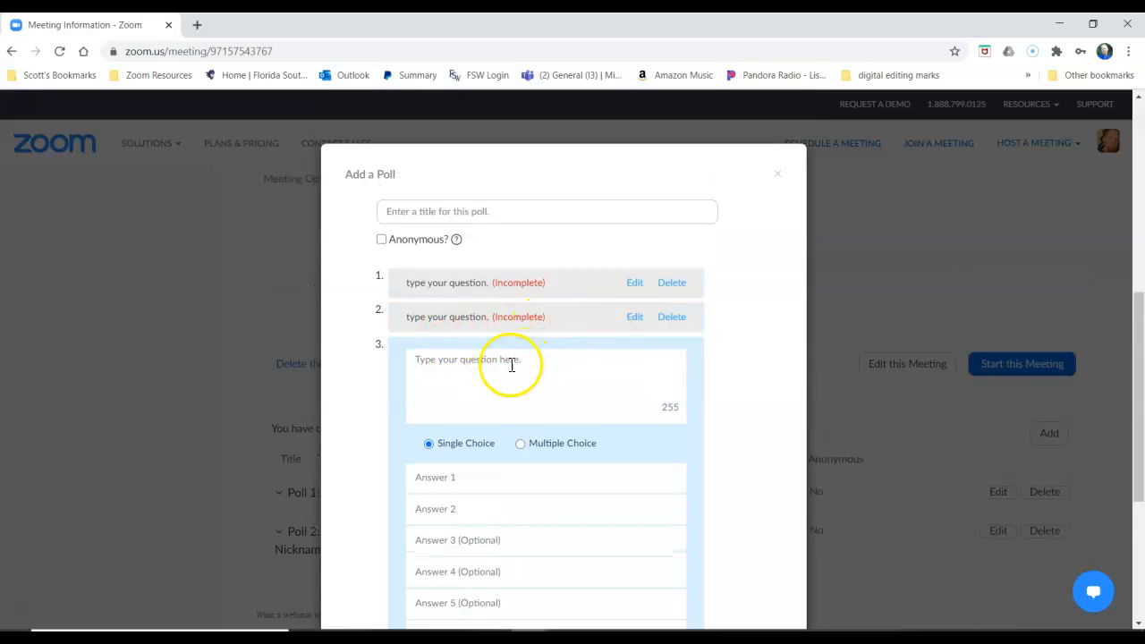
scroll(502, 358, "down", 1)
scroll(510, 322, "down", 1)
scroll(499, 320, "up", 2)
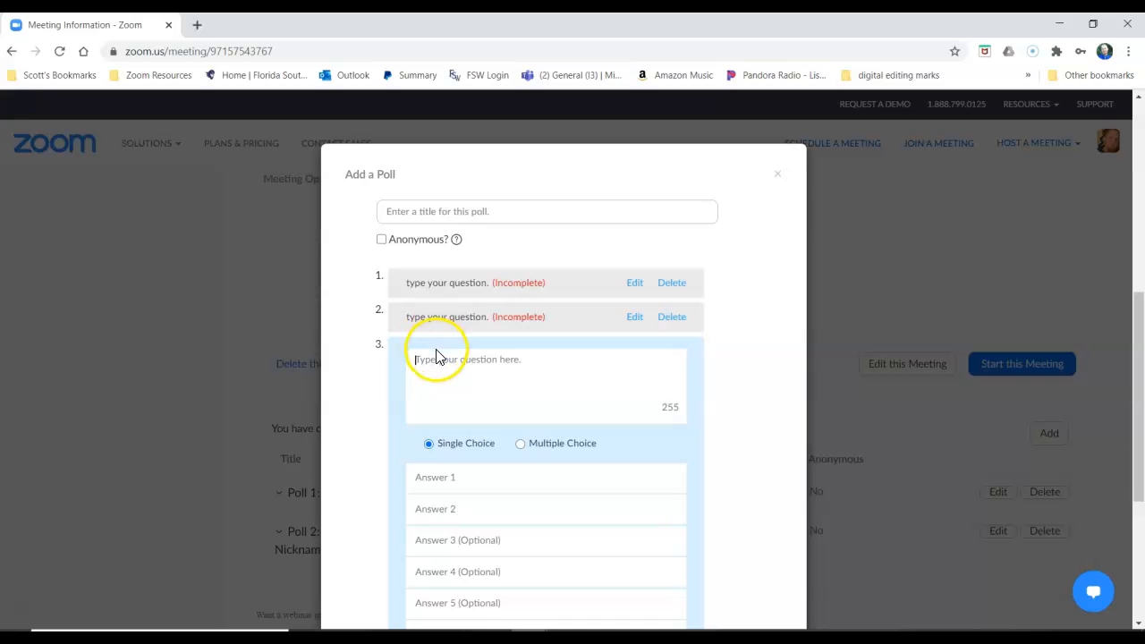
scroll(435, 356, "up", 1)
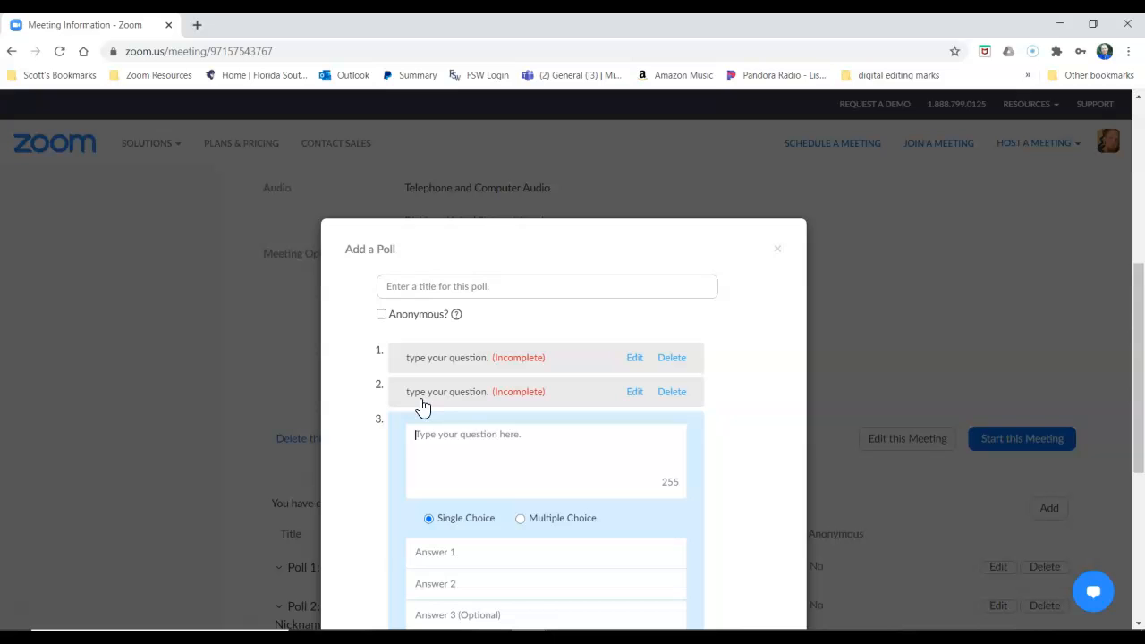
scroll(430, 396, "down", 5)
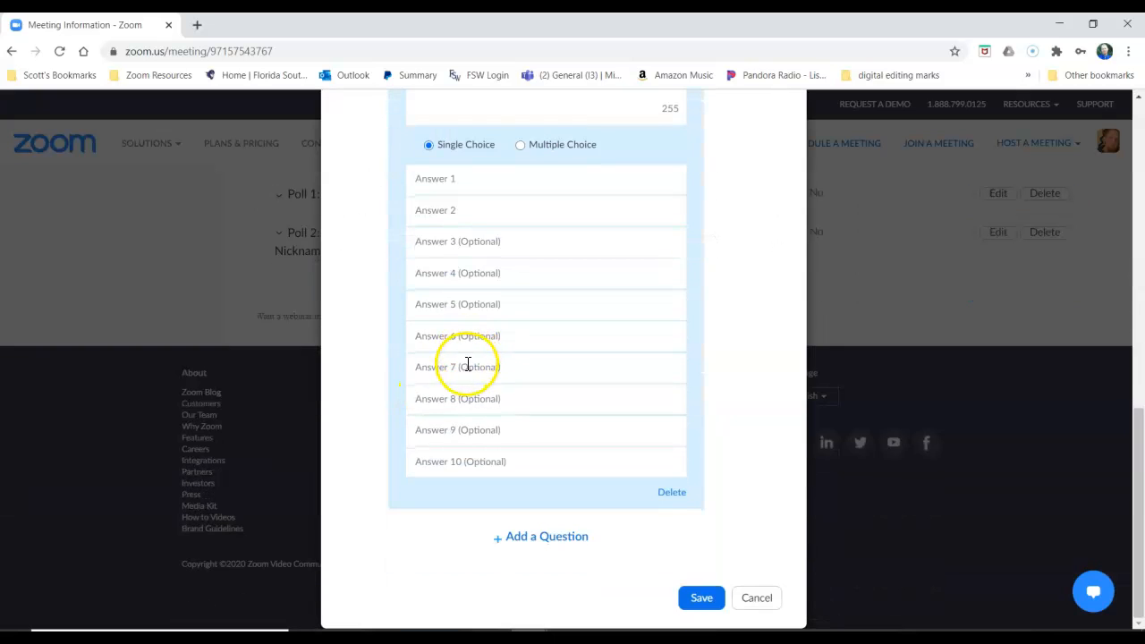
scroll(467, 364, "up", 5)
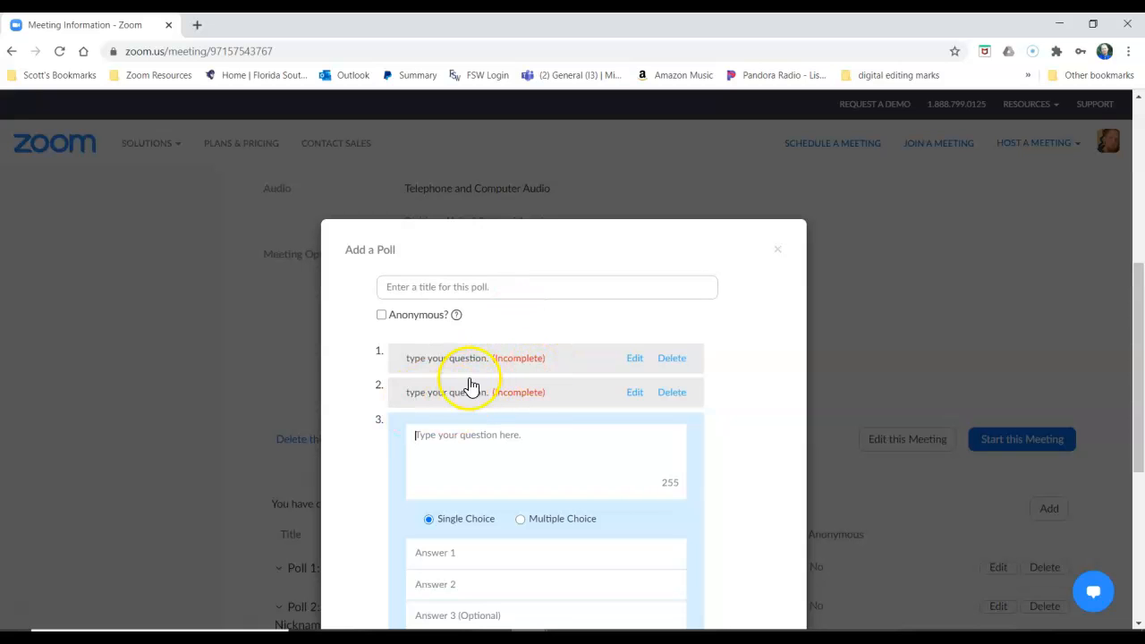
left_click(516, 439)
scroll(514, 442, "down", 1)
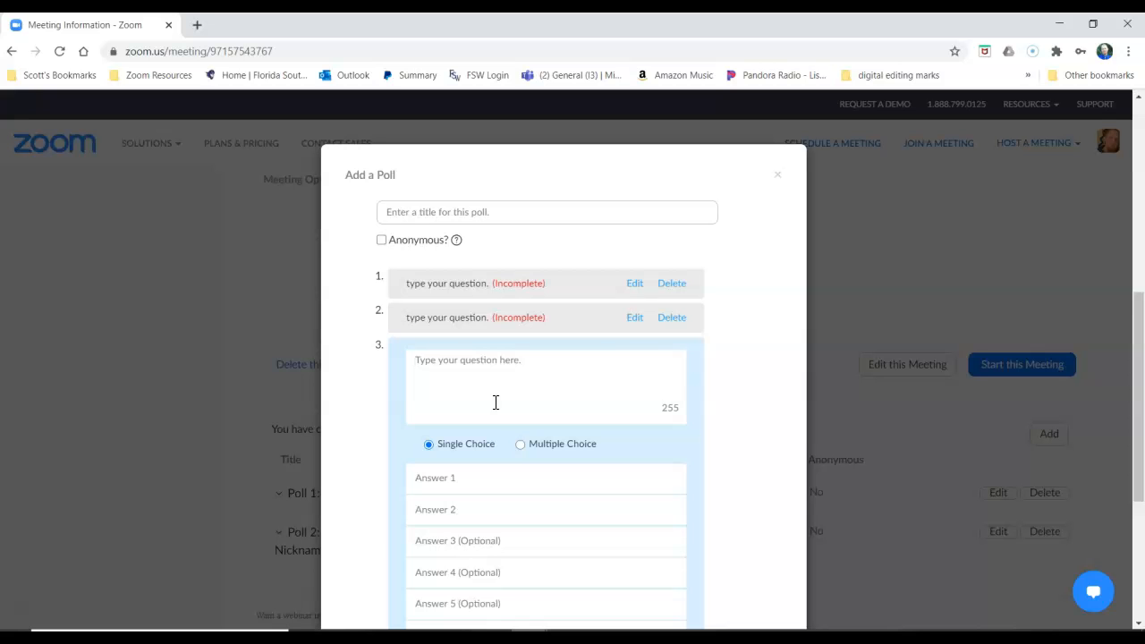
scroll(447, 381, "up", 1)
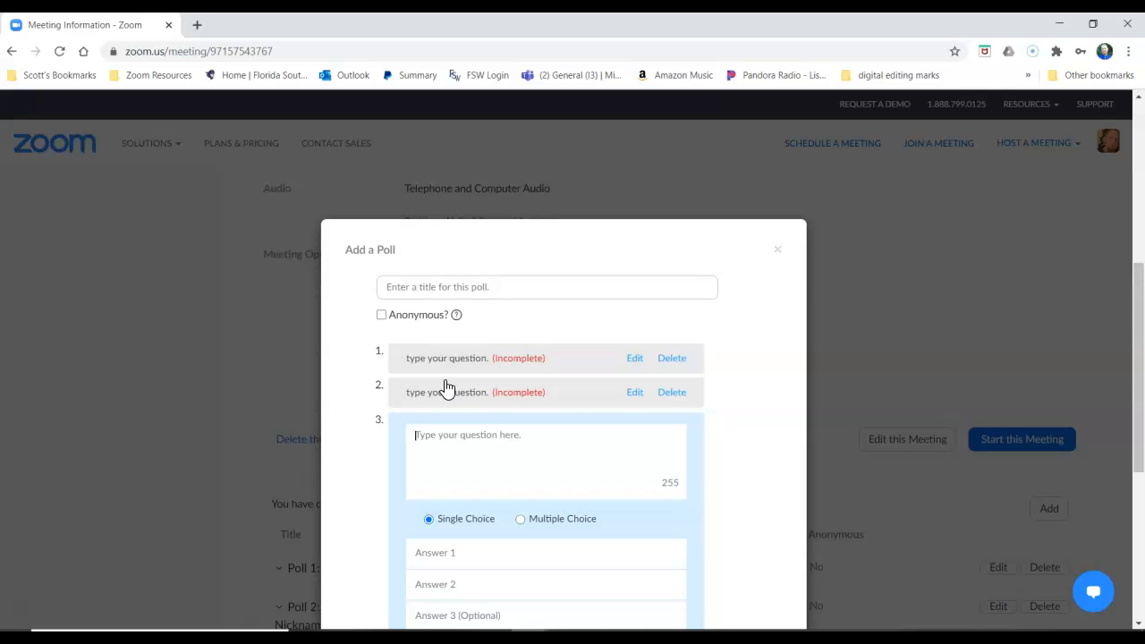
scroll(450, 398, "down", 1)
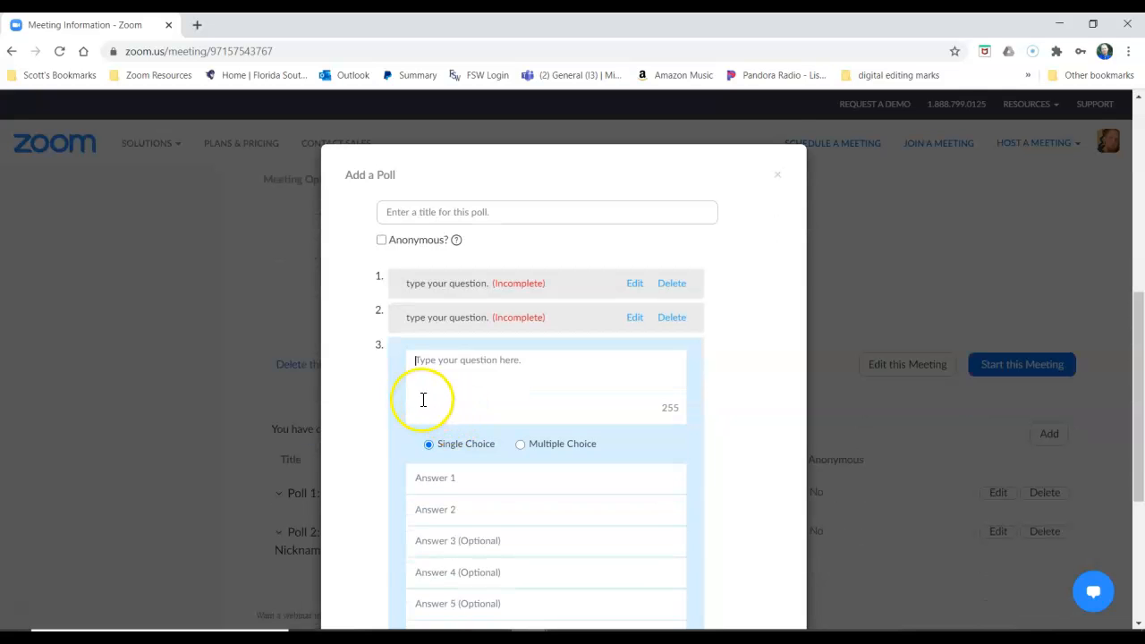
Discard the new poll without saving it and return to the meeting's polls
scroll(474, 398, "down", 1)
scroll(608, 516, "down", 3)
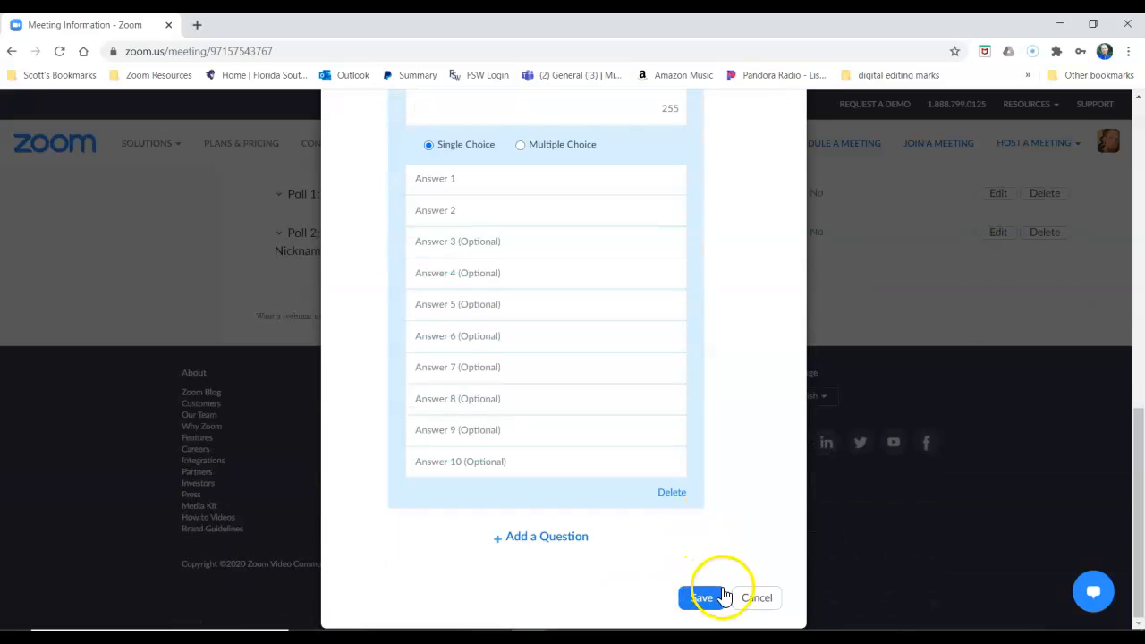
left_click(722, 595)
scroll(662, 263, "up", 1)
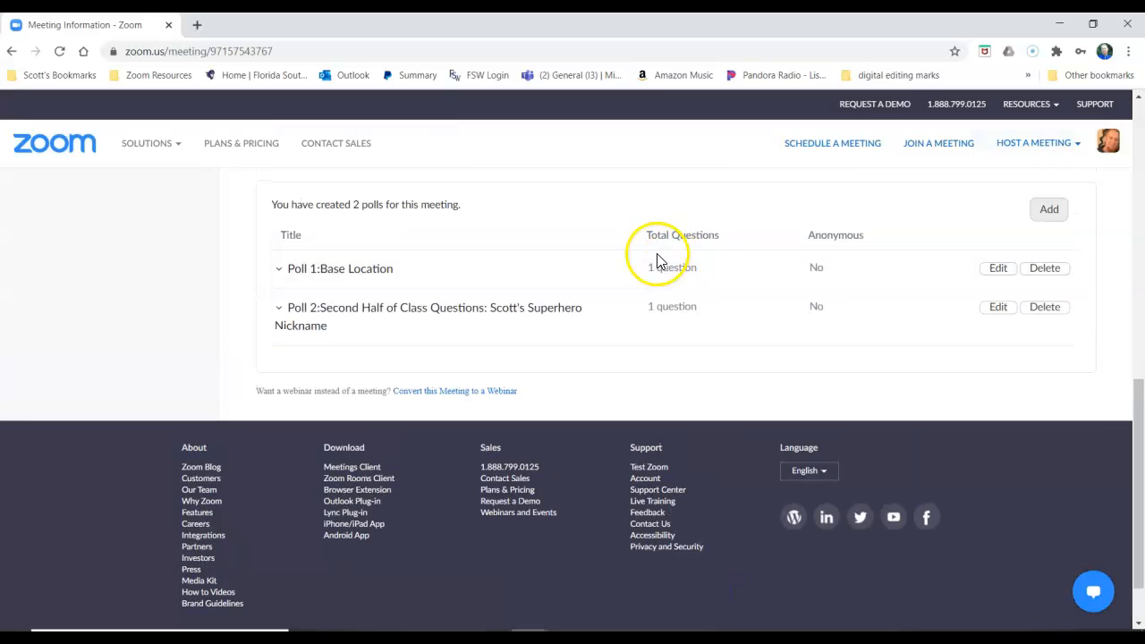
Open the Base Location poll for editing, close it again, and review the meeting's details
left_click(1002, 271)
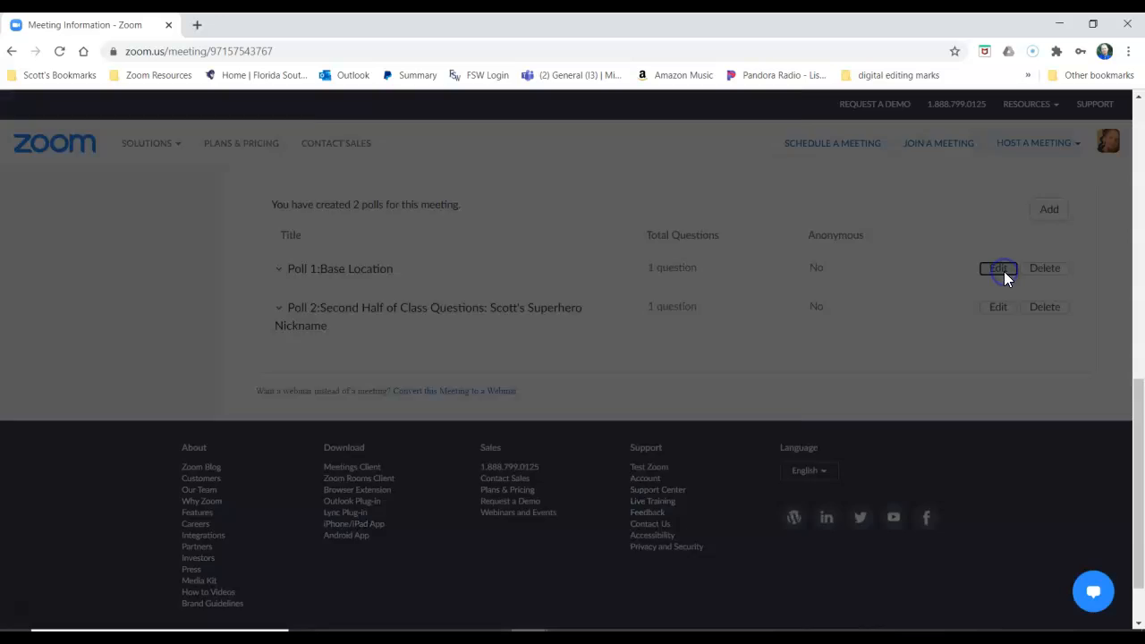
scroll(805, 340, "down", 3)
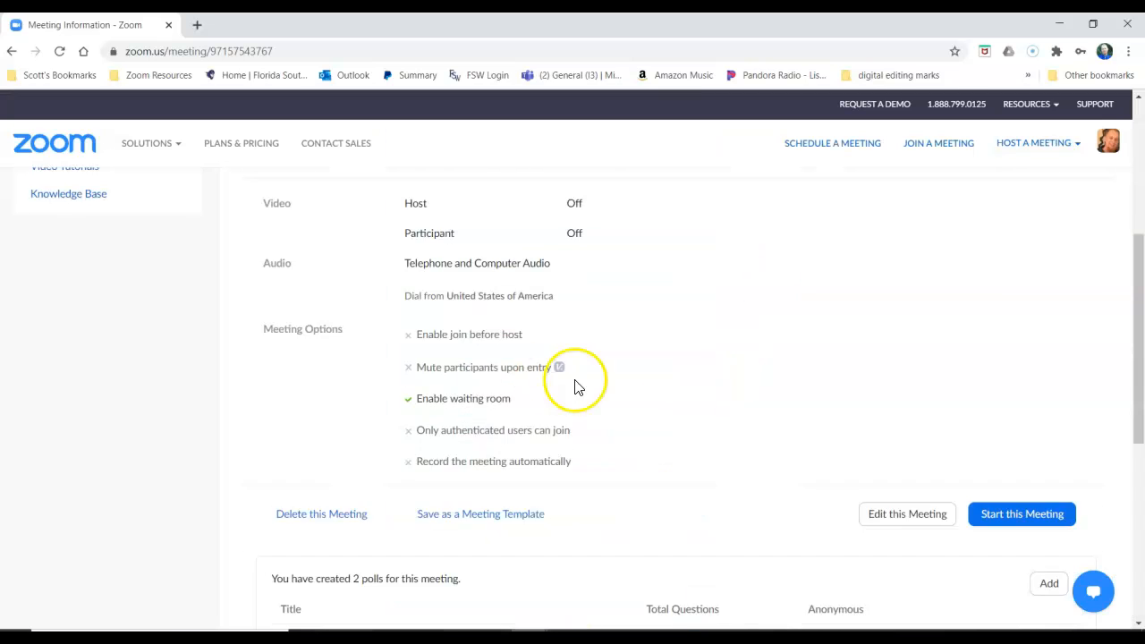
scroll(575, 383, "up", 4)
scroll(585, 333, "up", 1)
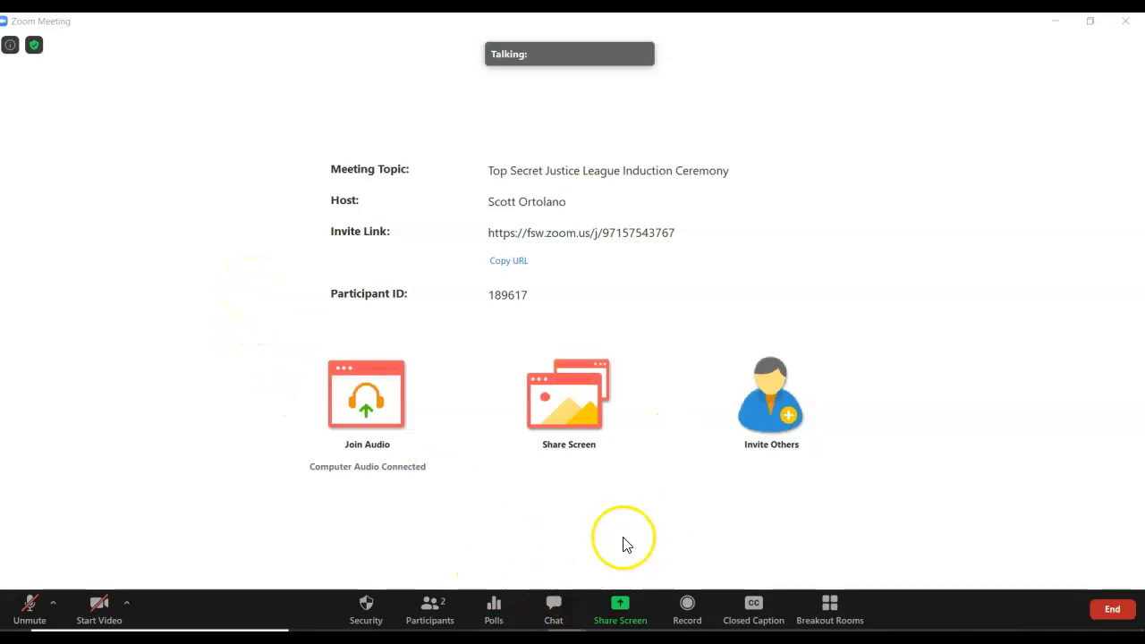
Open the meeting's polls, view the Second Half of Class Questions poll, and switch back to the Base Location poll
left_click(493, 612)
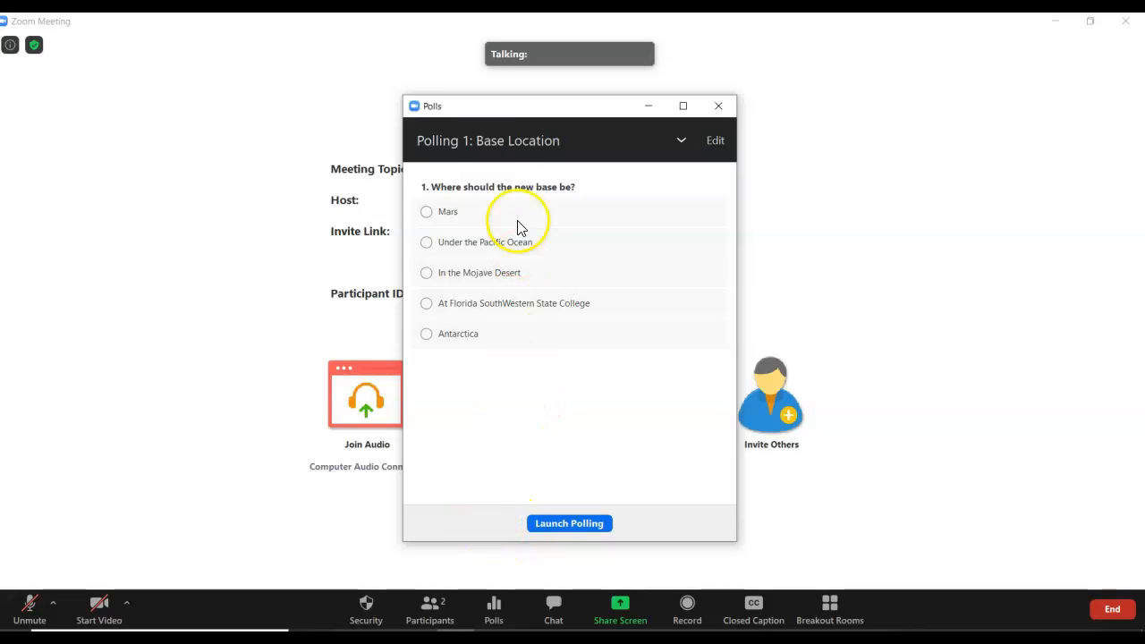
left_click(477, 144)
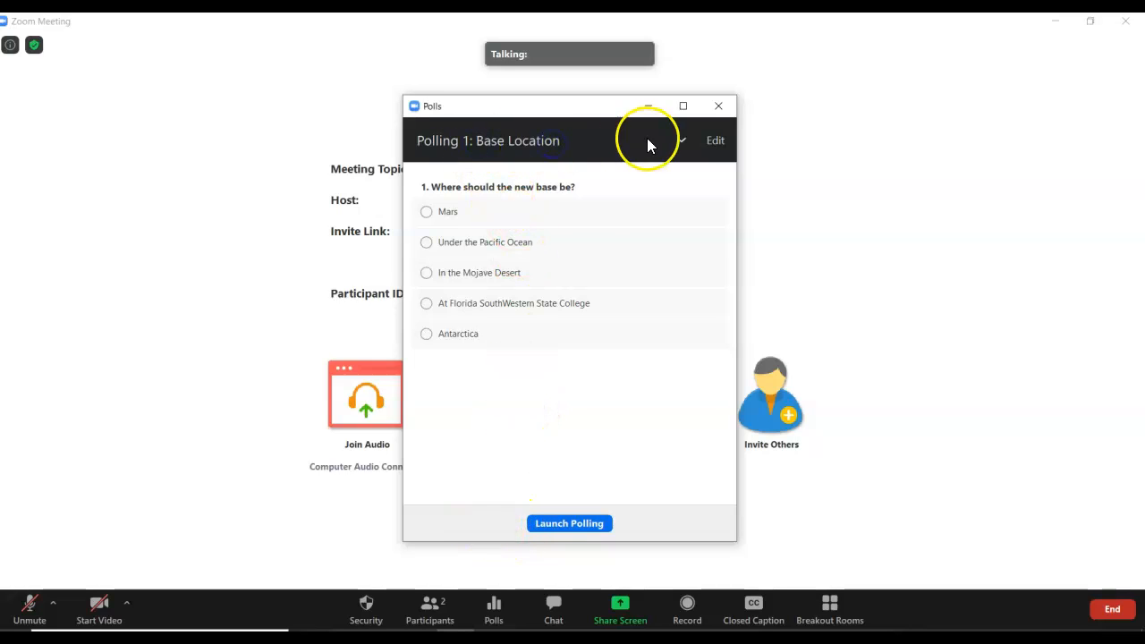
left_click(680, 142)
left_click(572, 192)
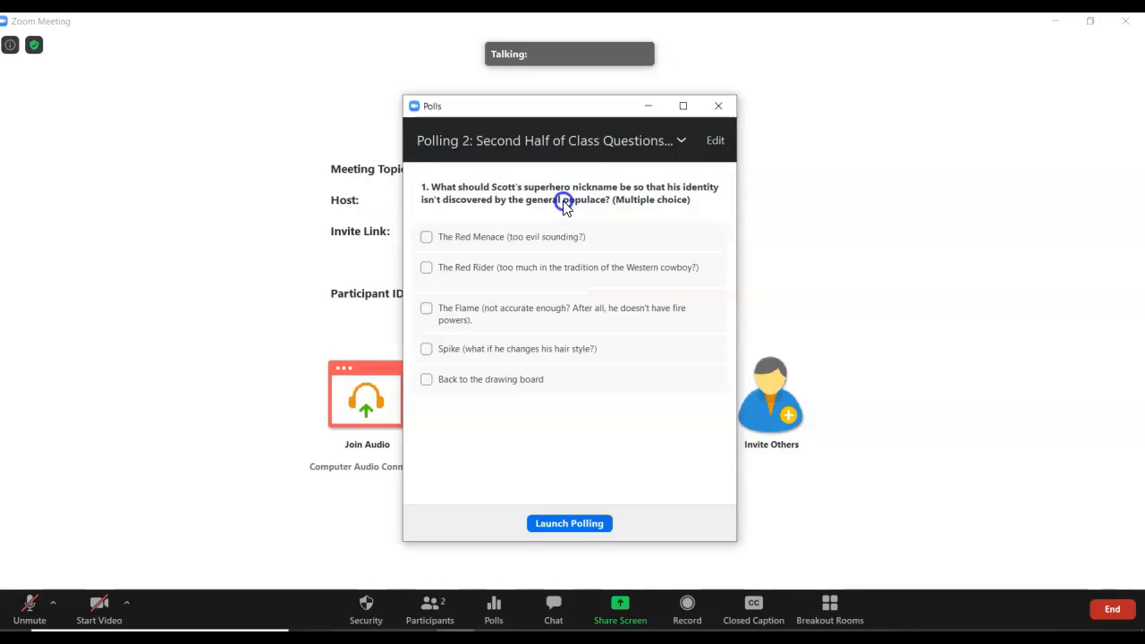
left_click(682, 138)
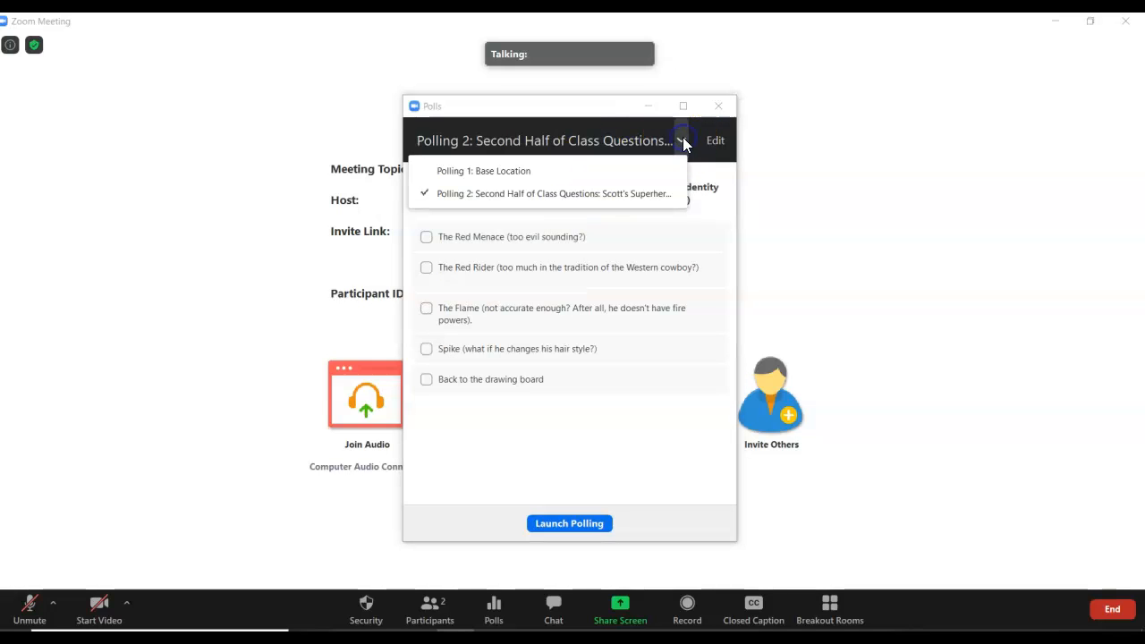
left_click(623, 173)
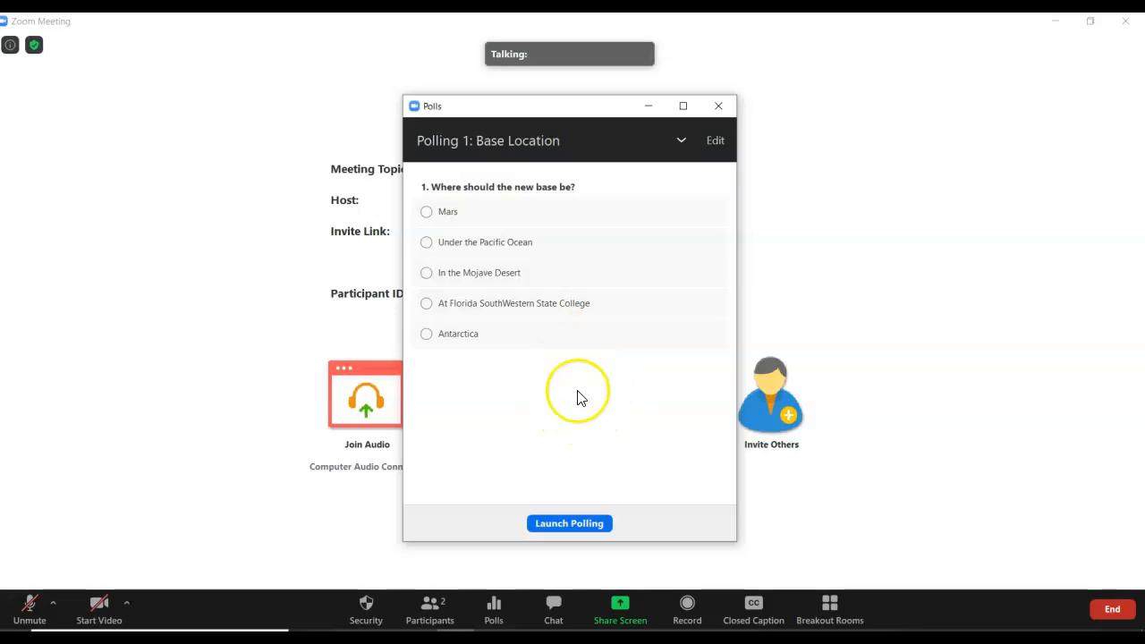
Run the Base Location poll, end the voting, and share its results with the attendees
left_click(573, 525)
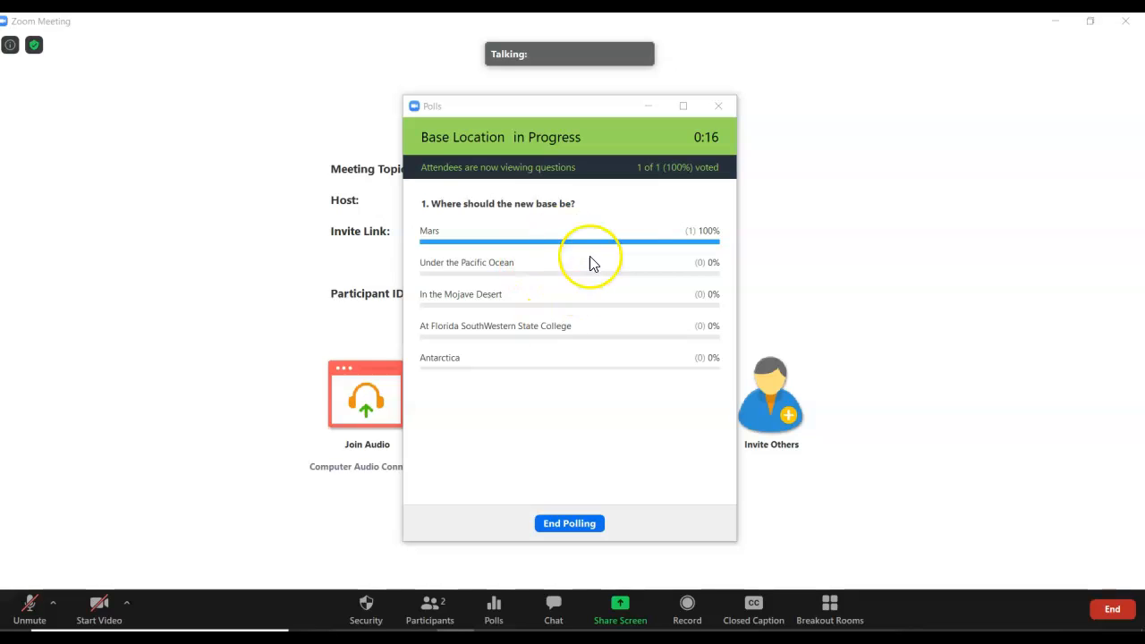
left_click(571, 526)
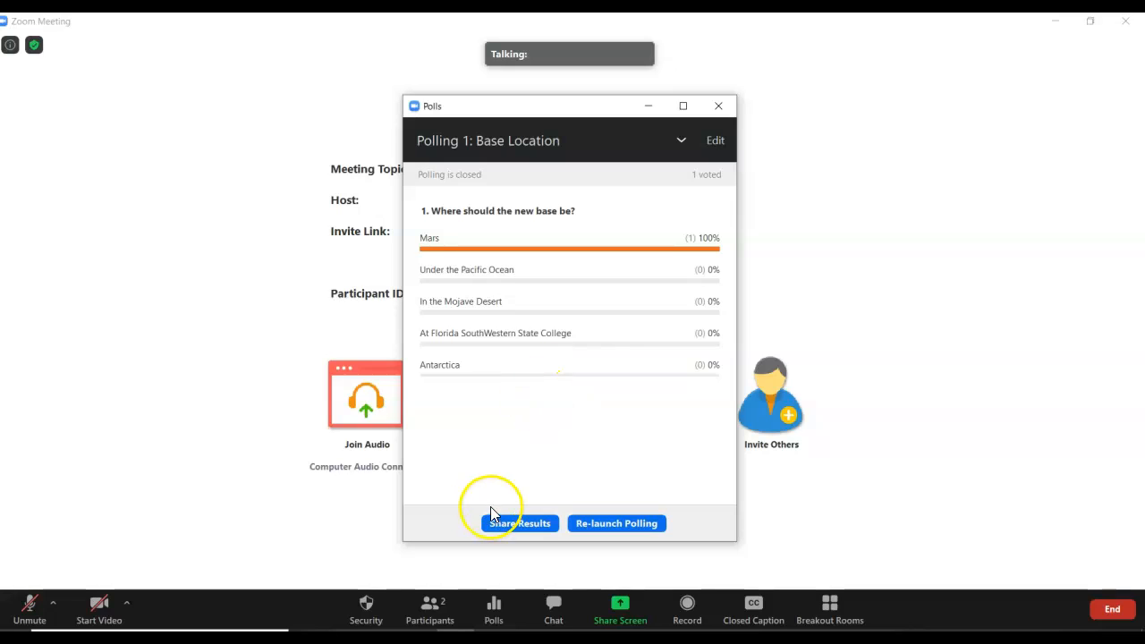
left_click(504, 524)
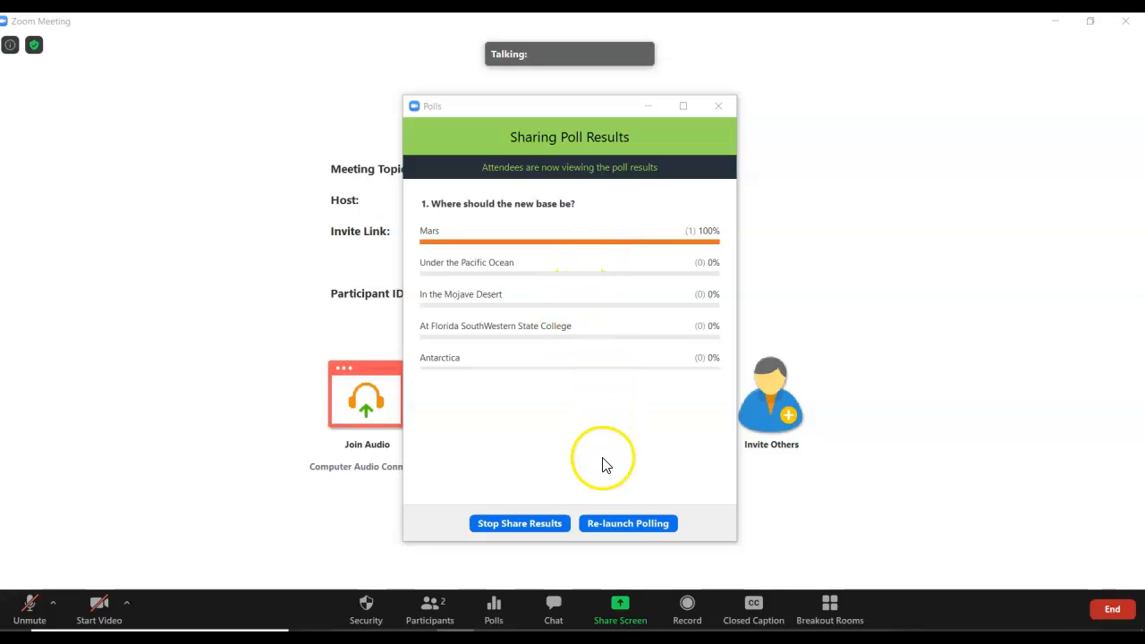
Relaunch the Base Location poll for a second vote and end the polling
left_click(626, 523)
left_click(614, 354)
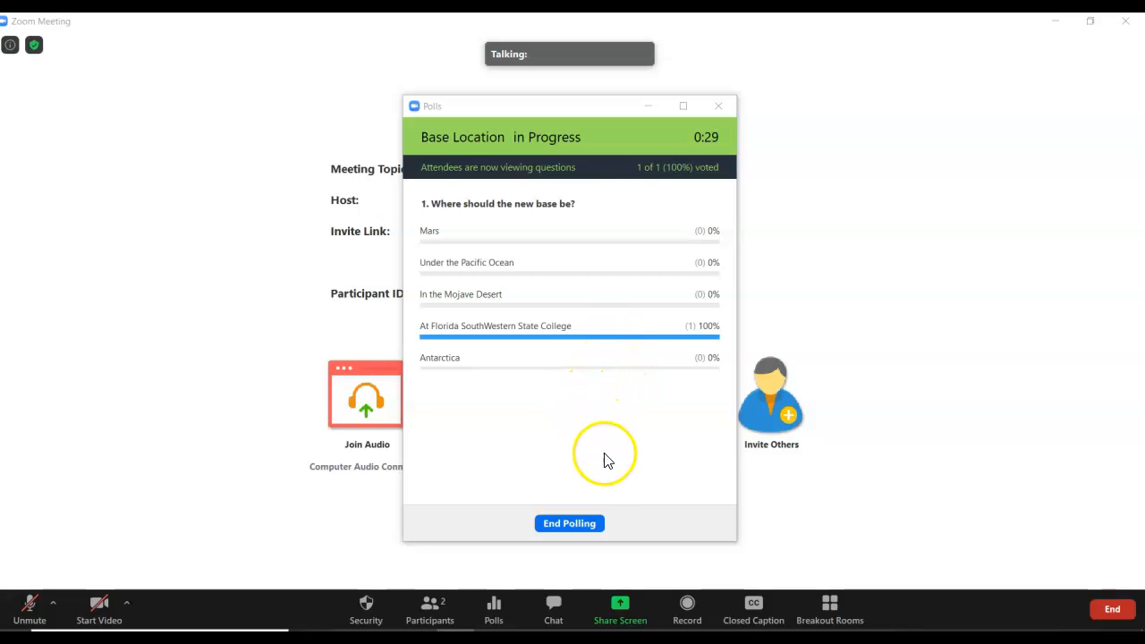
left_click(596, 530)
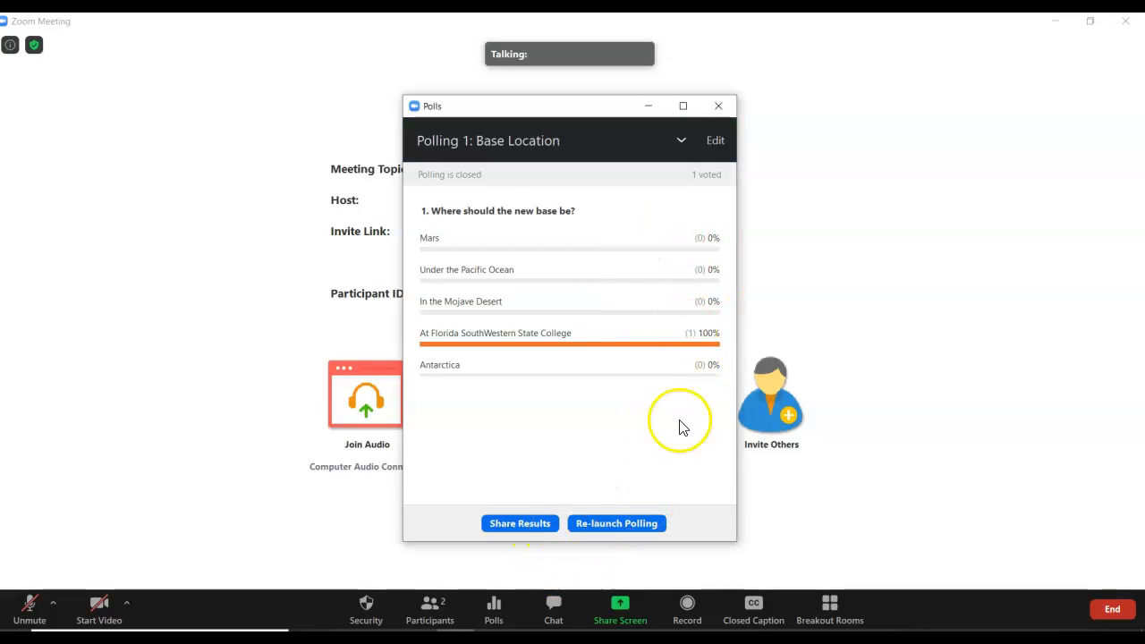
Switch to the Second Half of Class Questions poll, launch it, and end the polling
left_click(681, 139)
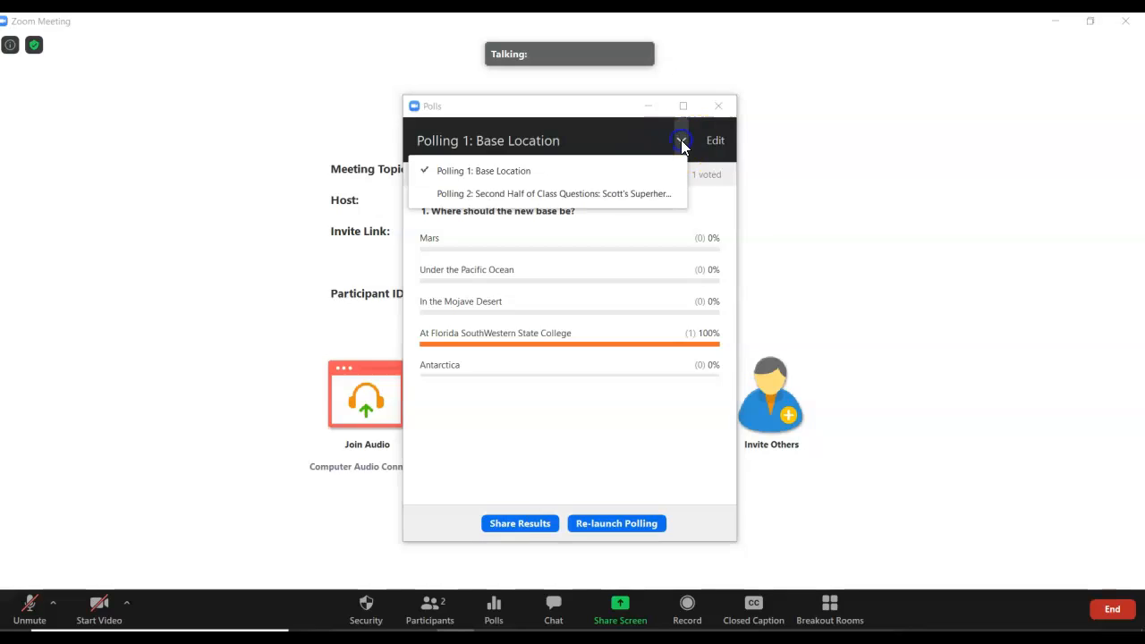
left_click(621, 190)
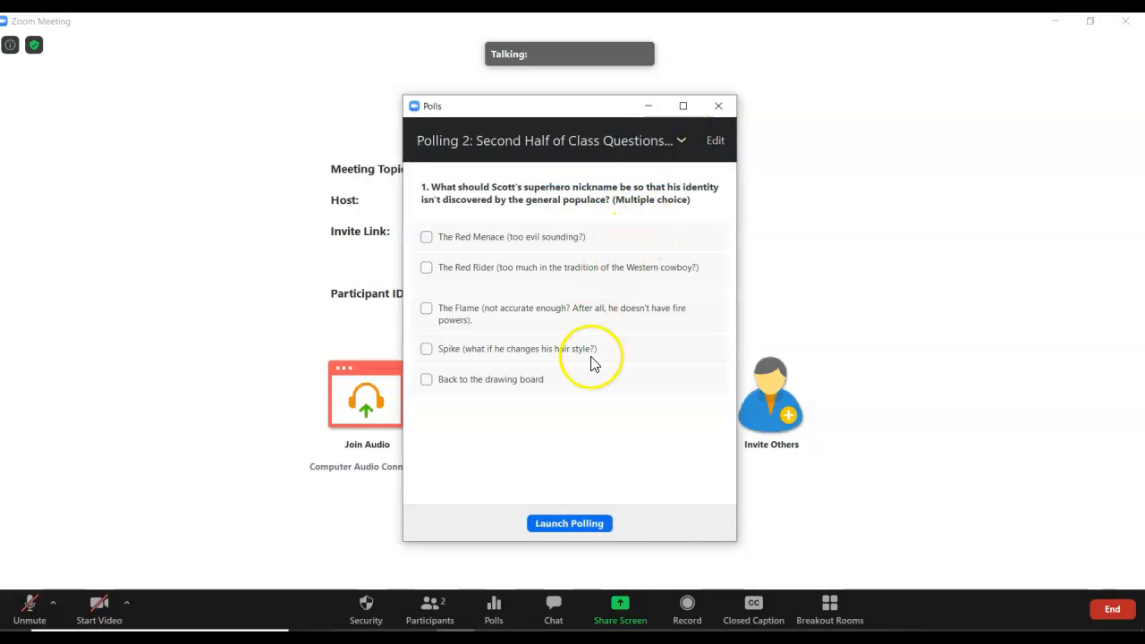
left_click(578, 525)
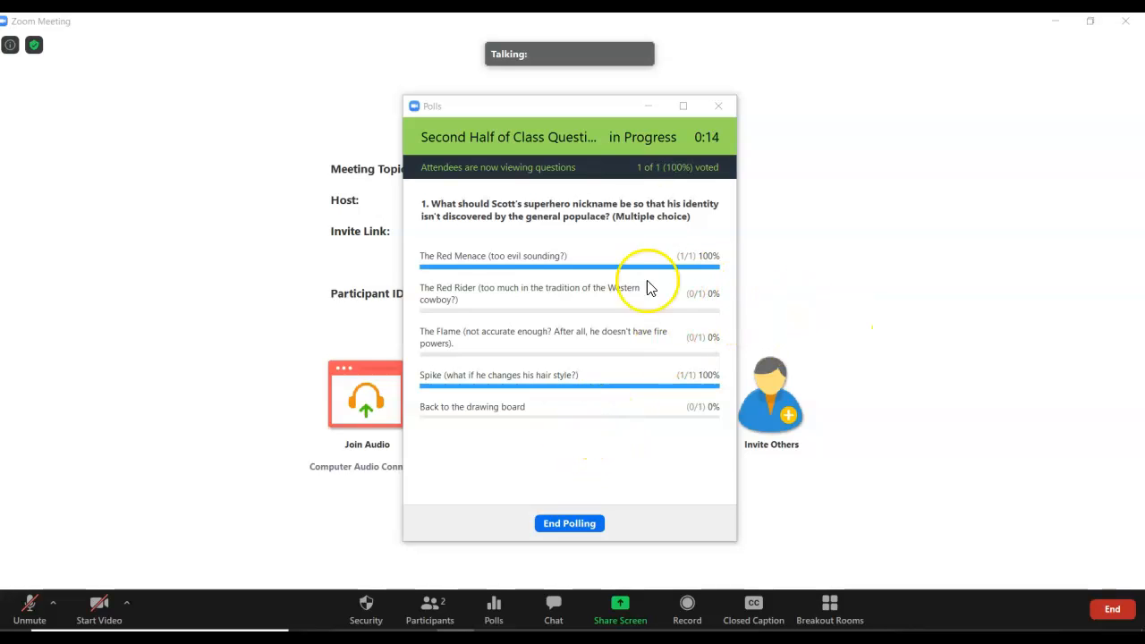
left_click(563, 527)
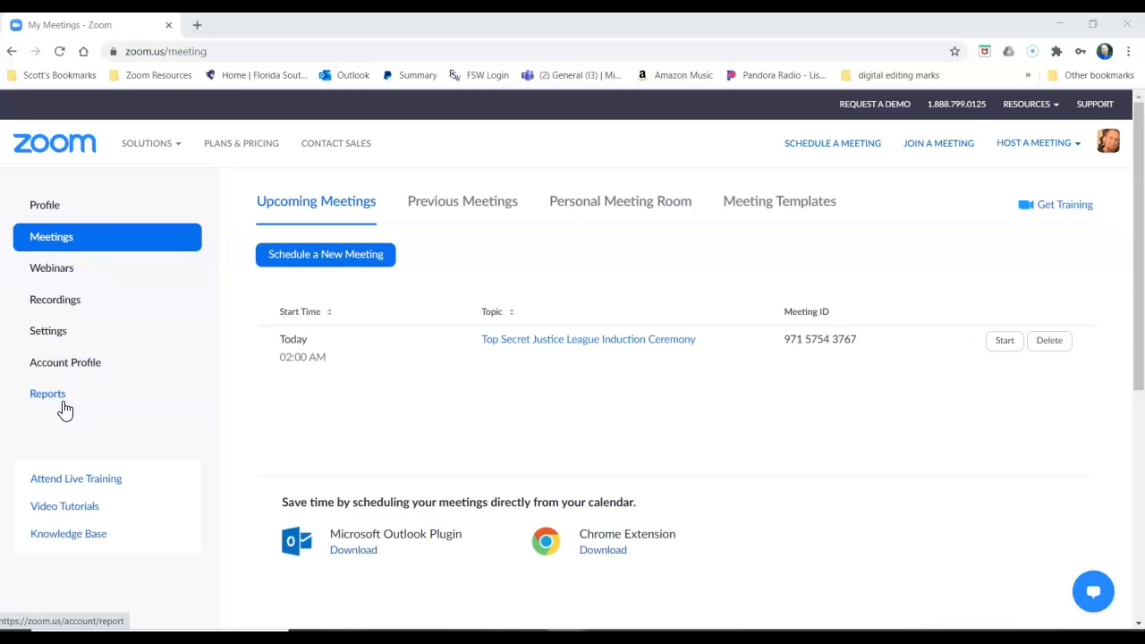
Search the Zoom web portal's meeting poll reports from 07/05/2020 to 07/06/2020 and generate the one for the 12:36:44 AM start
left_click(64, 404)
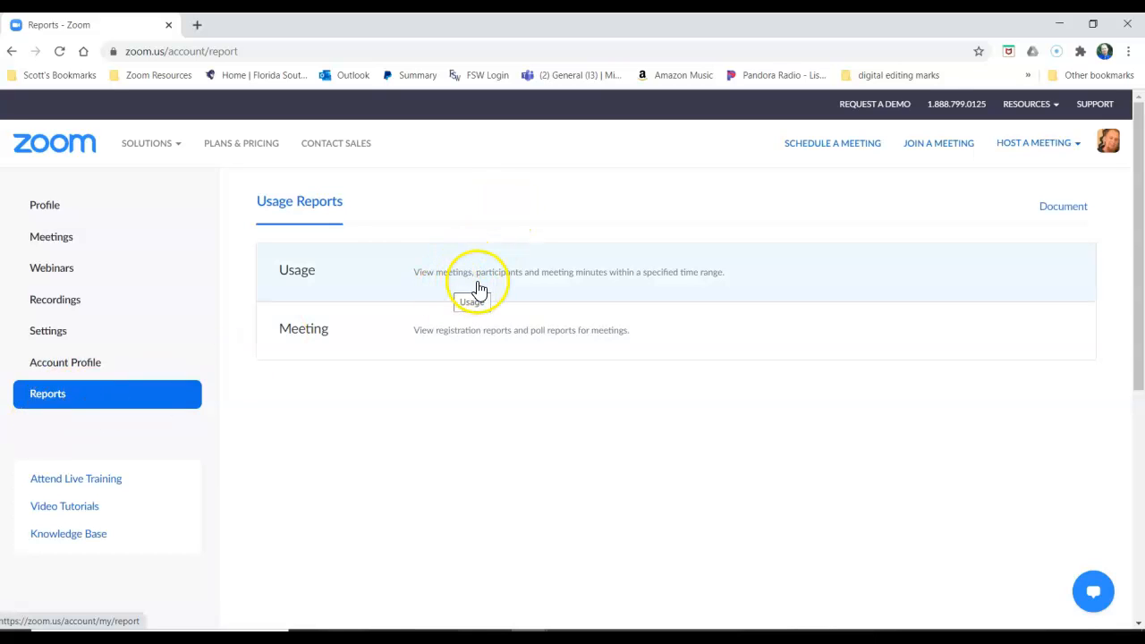
left_click(451, 335)
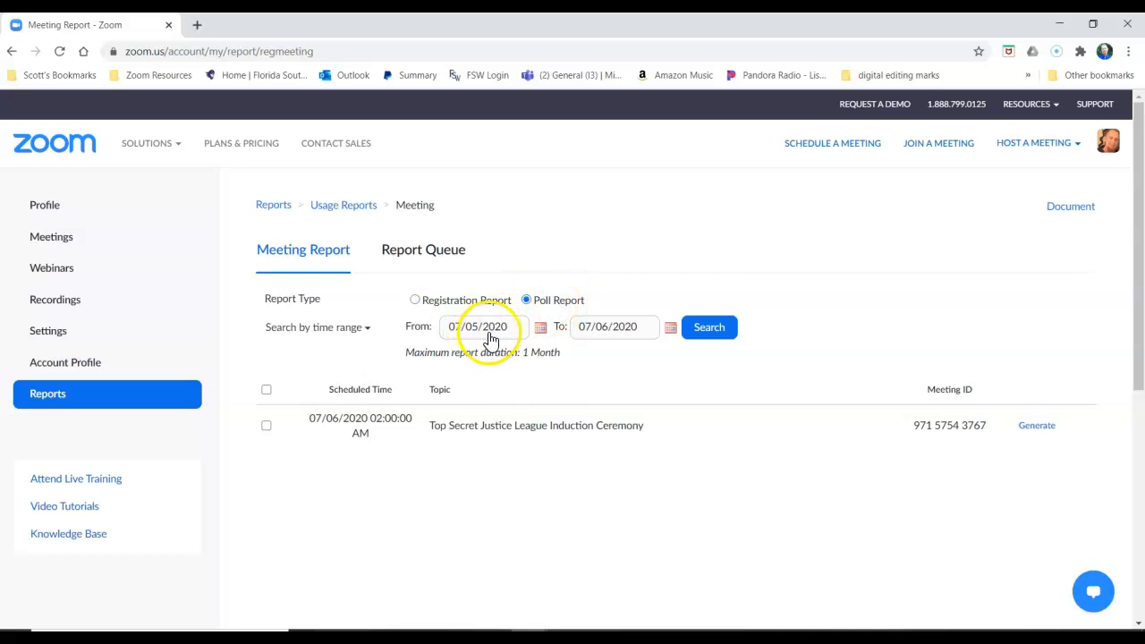
left_click(702, 338)
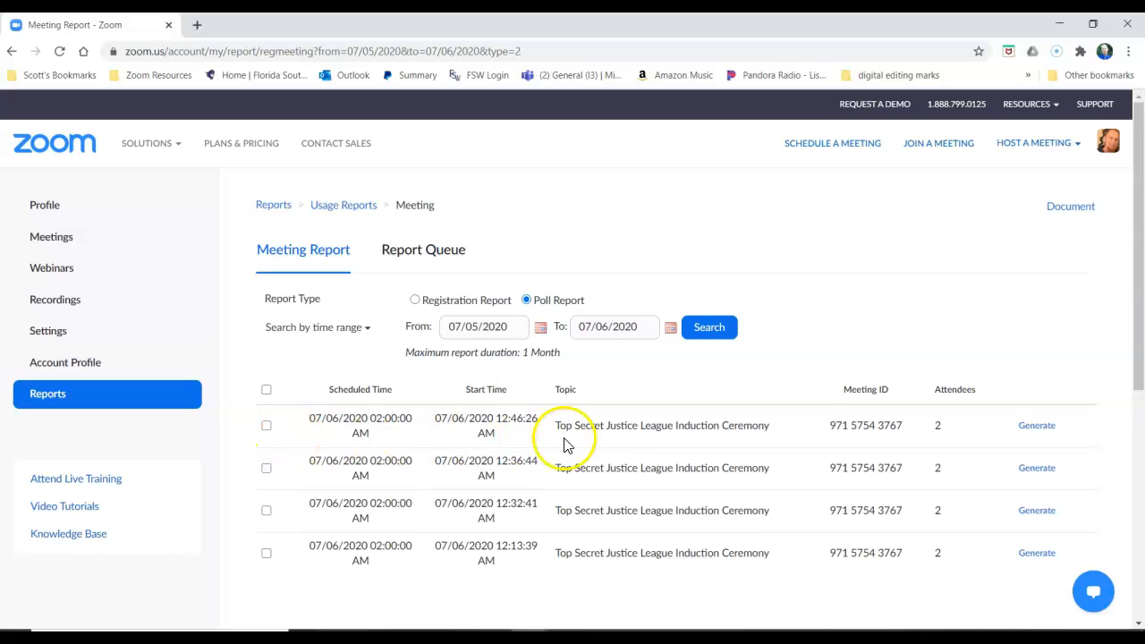
left_click(266, 468)
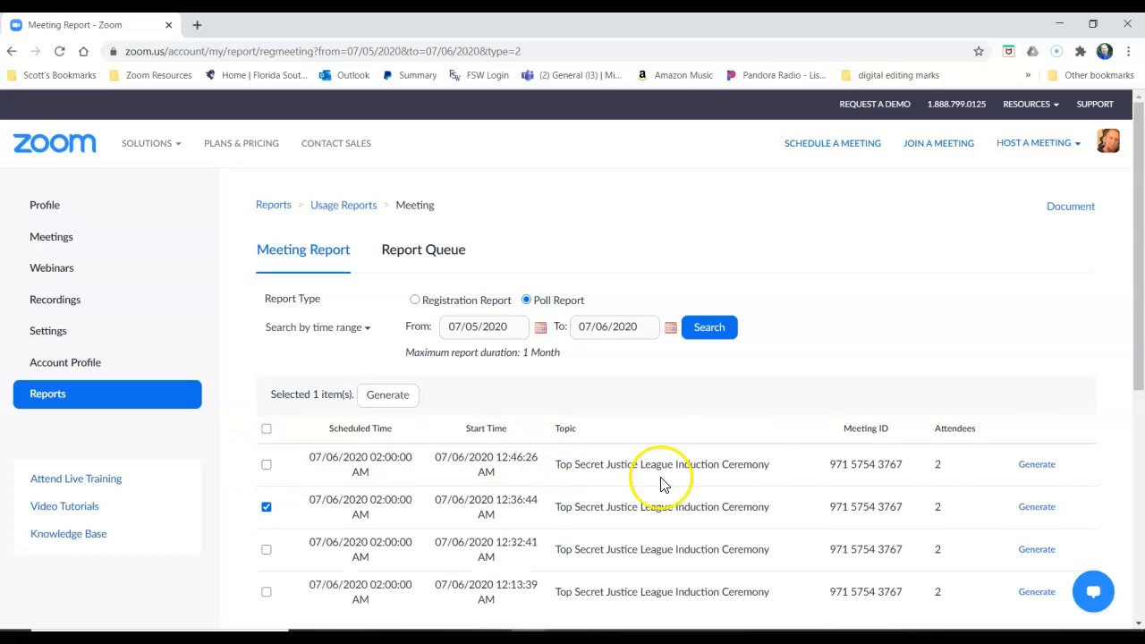
left_click(1040, 515)
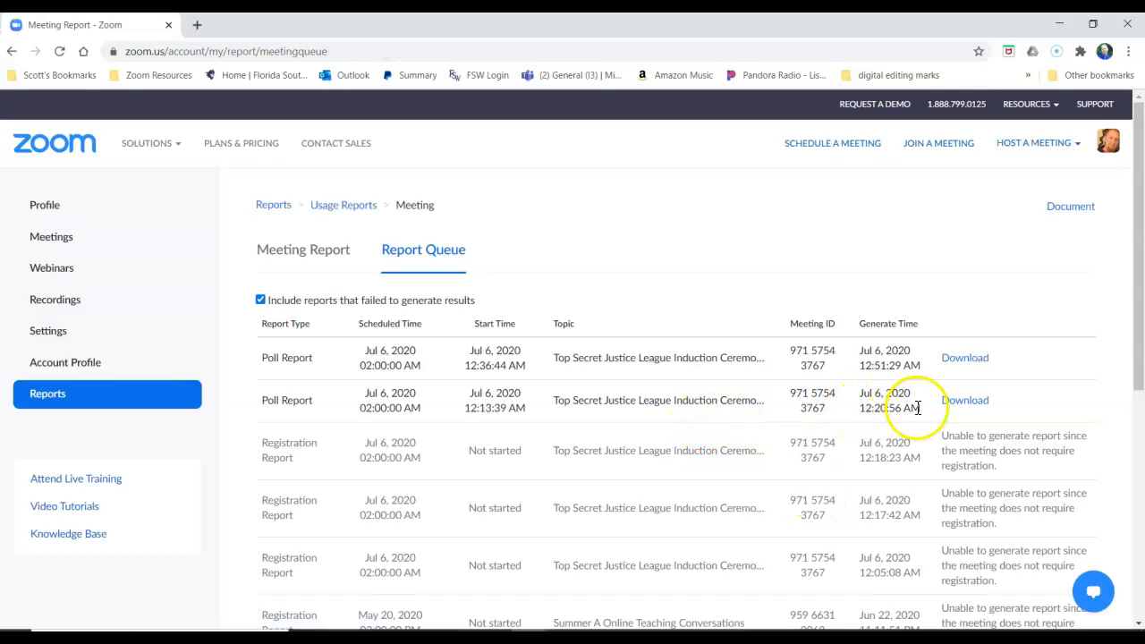
Download the poll report for the meeting started at 12:13:39 AM as a CSV file and open the downloaded report in Excel
left_click(955, 398)
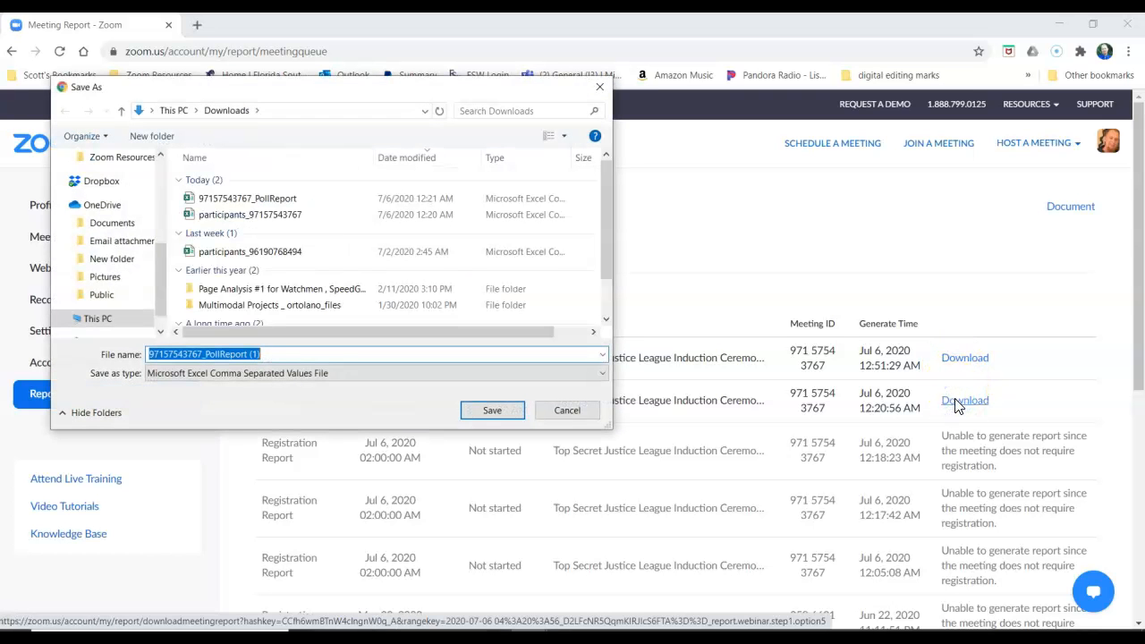
left_click(506, 409)
left_click(13, 610)
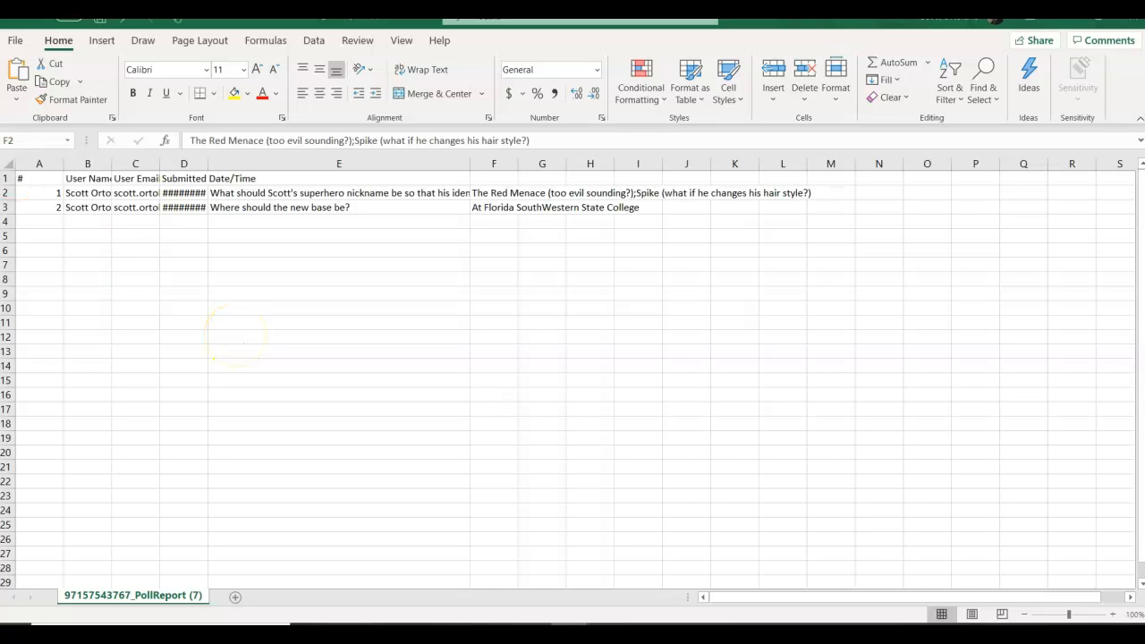
Examine the poll report's participant, question and answer columns in Excel, and return to the Zoom report queue in the browser
left_click_drag(413, 21, 215, 106)
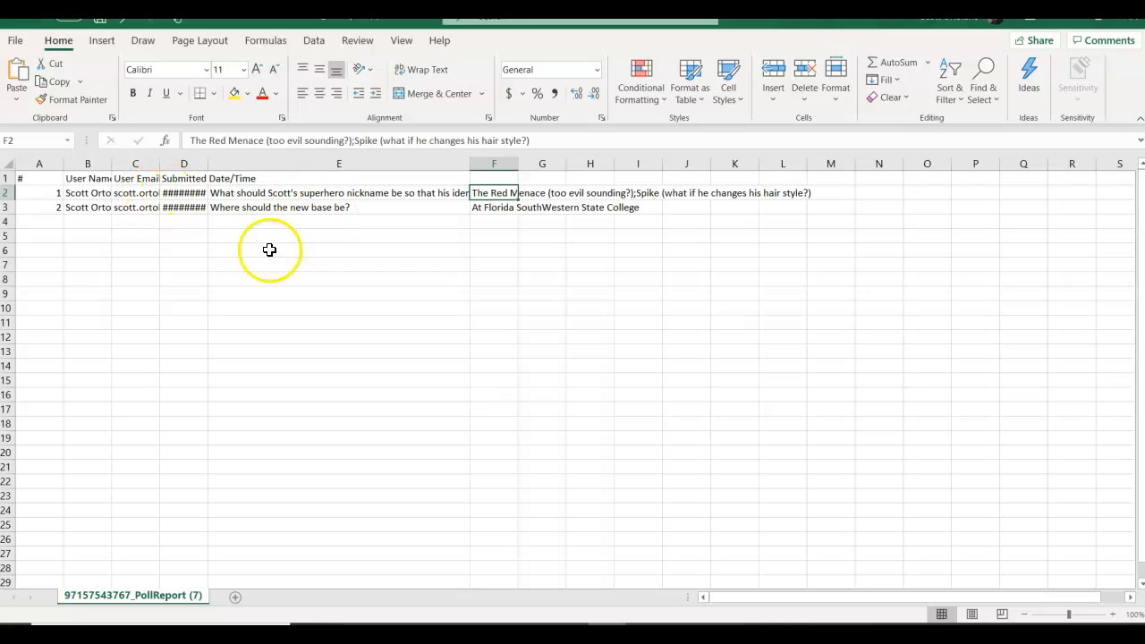
left_click(278, 193)
left_click(274, 206)
left_click_drag(276, 192, 481, 200)
left_click(484, 193)
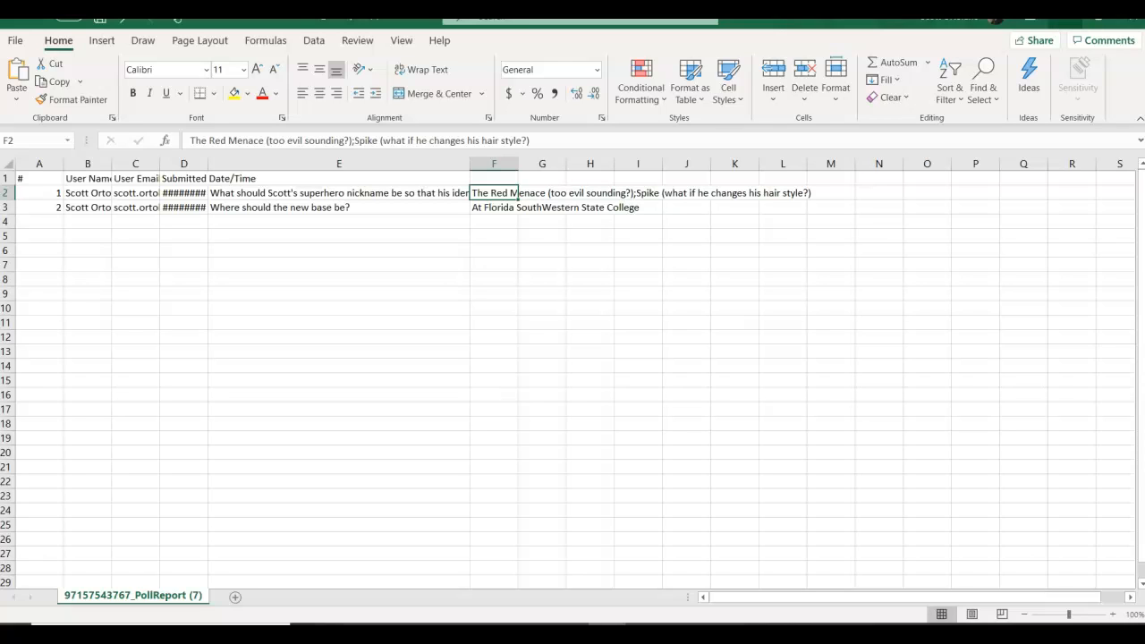
left_click(1064, 18)
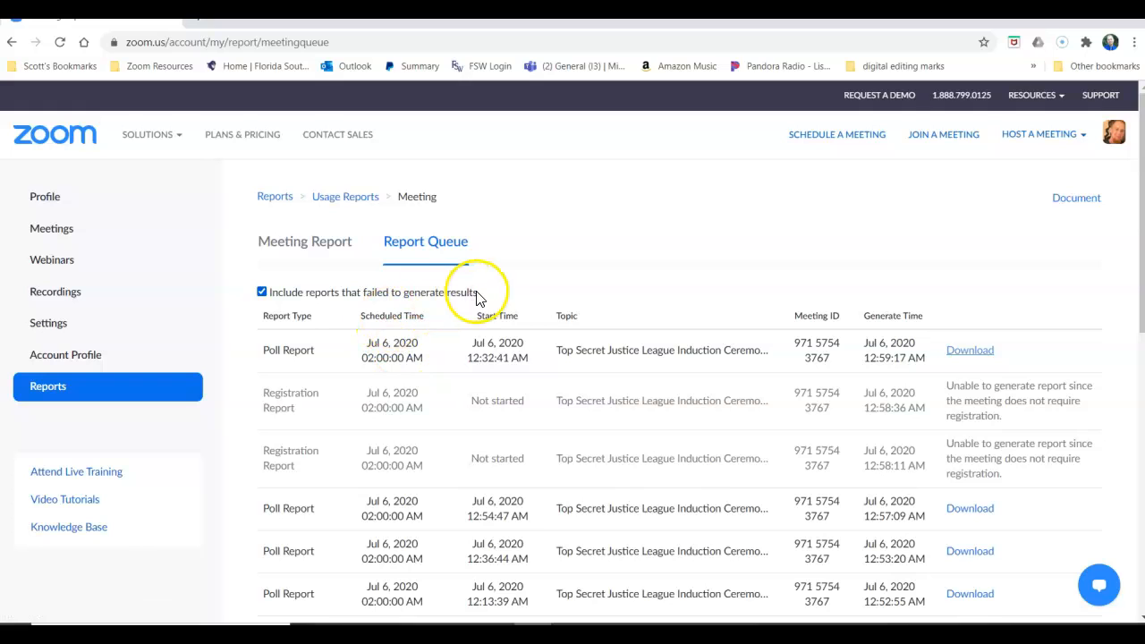
Exclude reports that failed to generate results from the report queue and reopen the Meeting report page
left_click(352, 292)
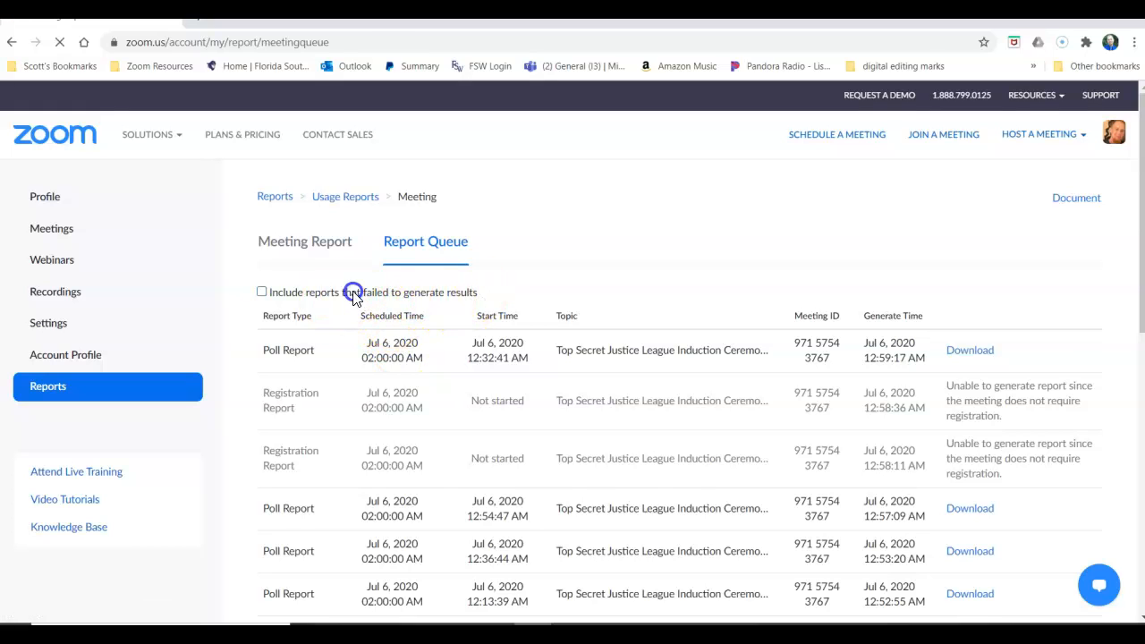
left_click(327, 197)
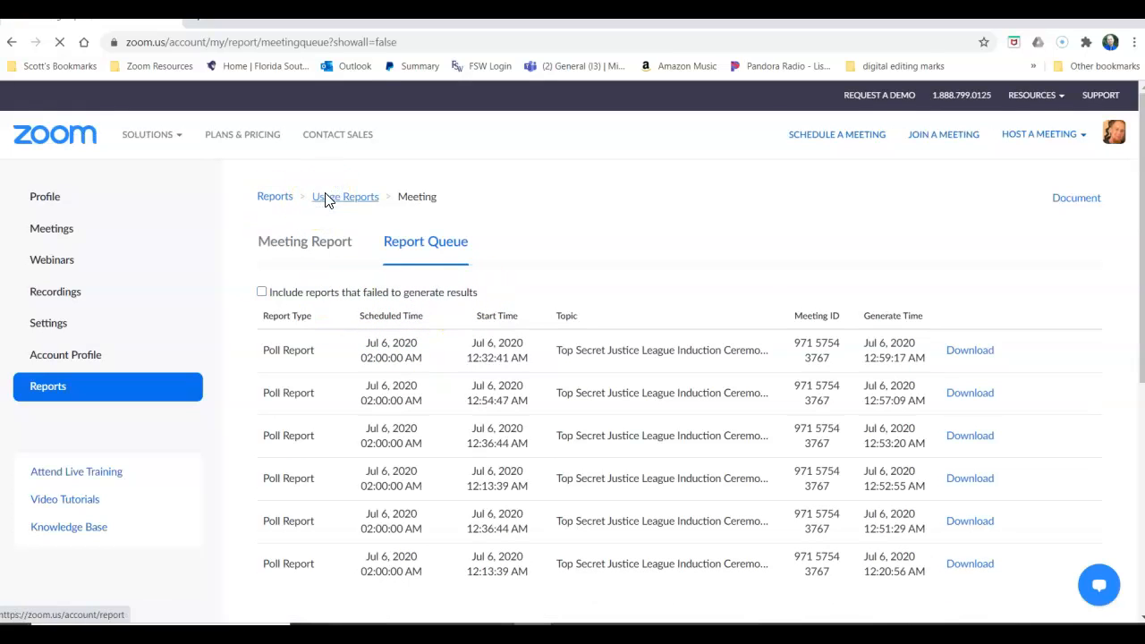
left_click(331, 197)
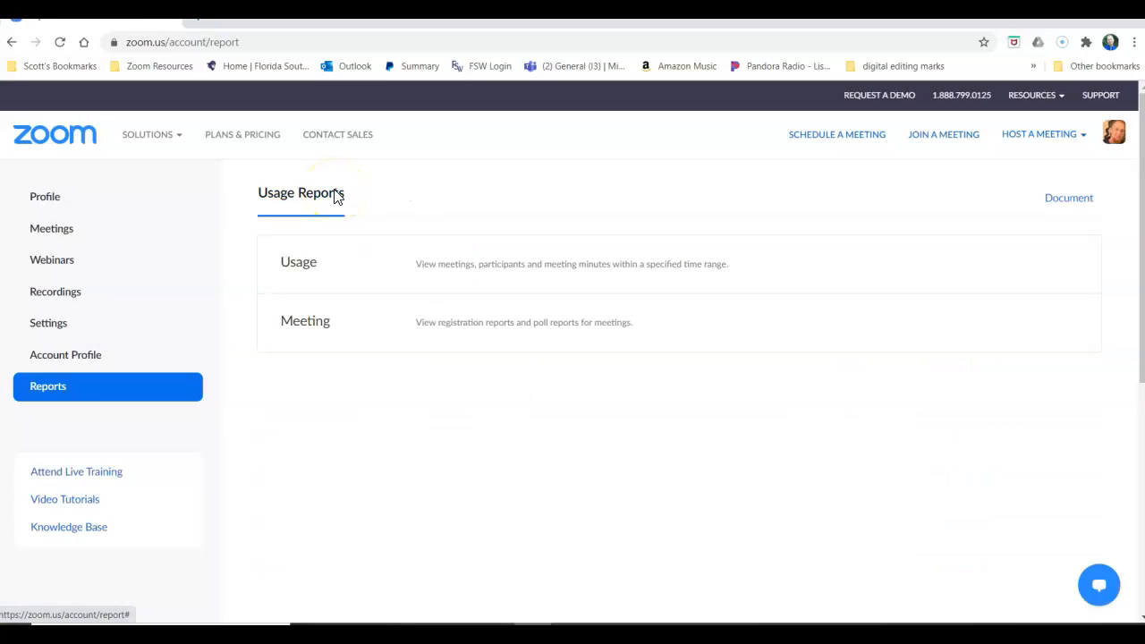
left_click(427, 322)
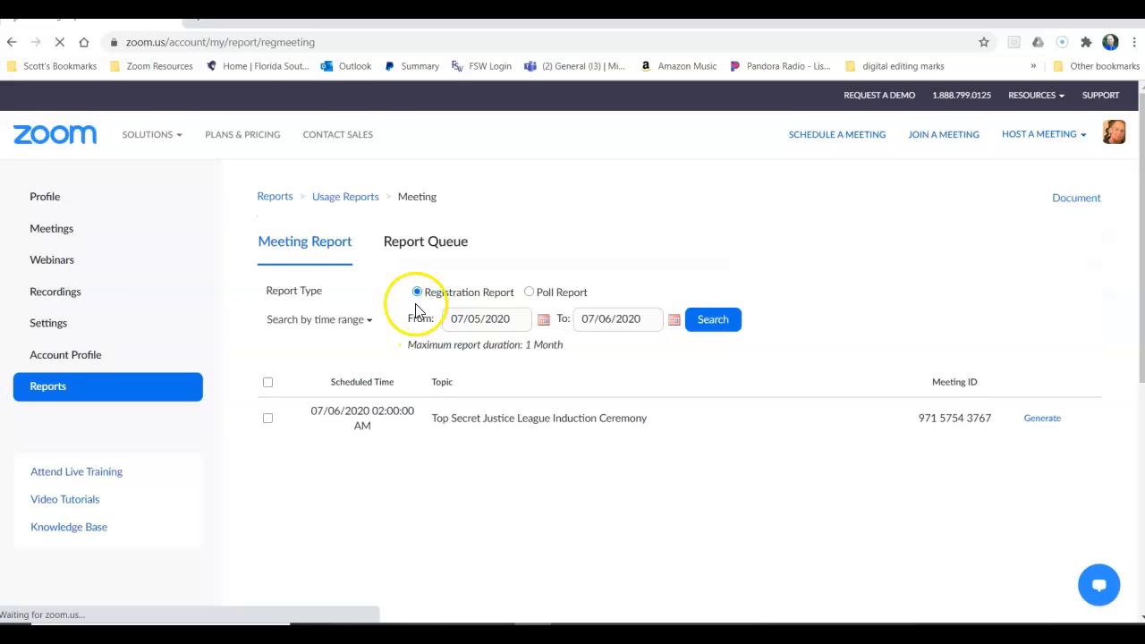
Highlight the maximum report duration note below the search date range
left_click_drag(565, 347, 413, 342)
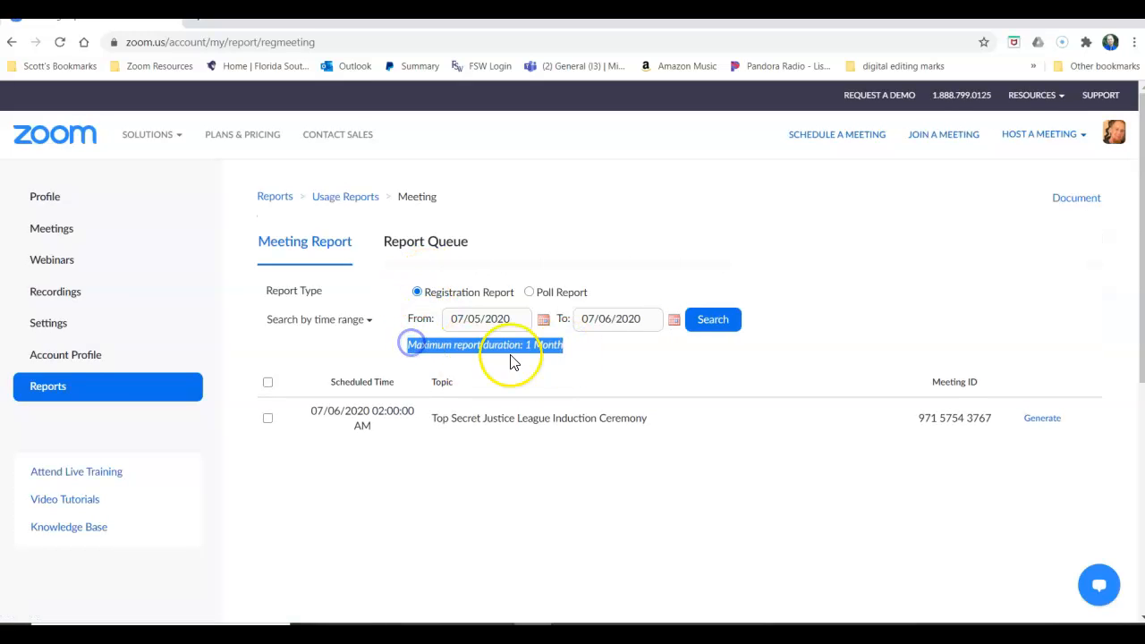
left_click(564, 346)
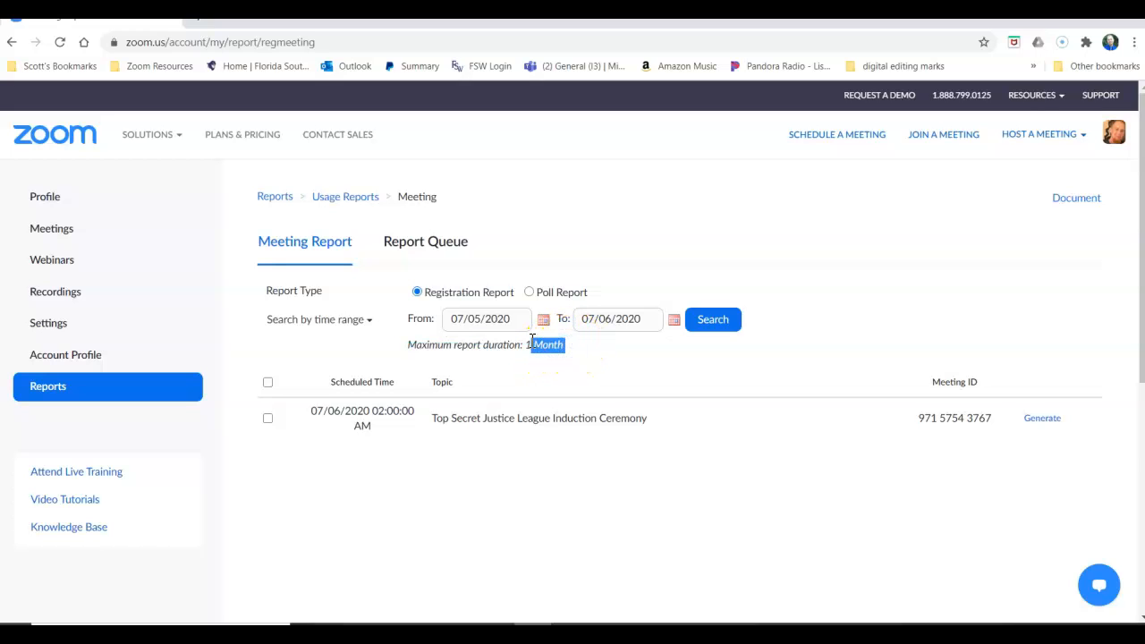
triple_click(525, 347)
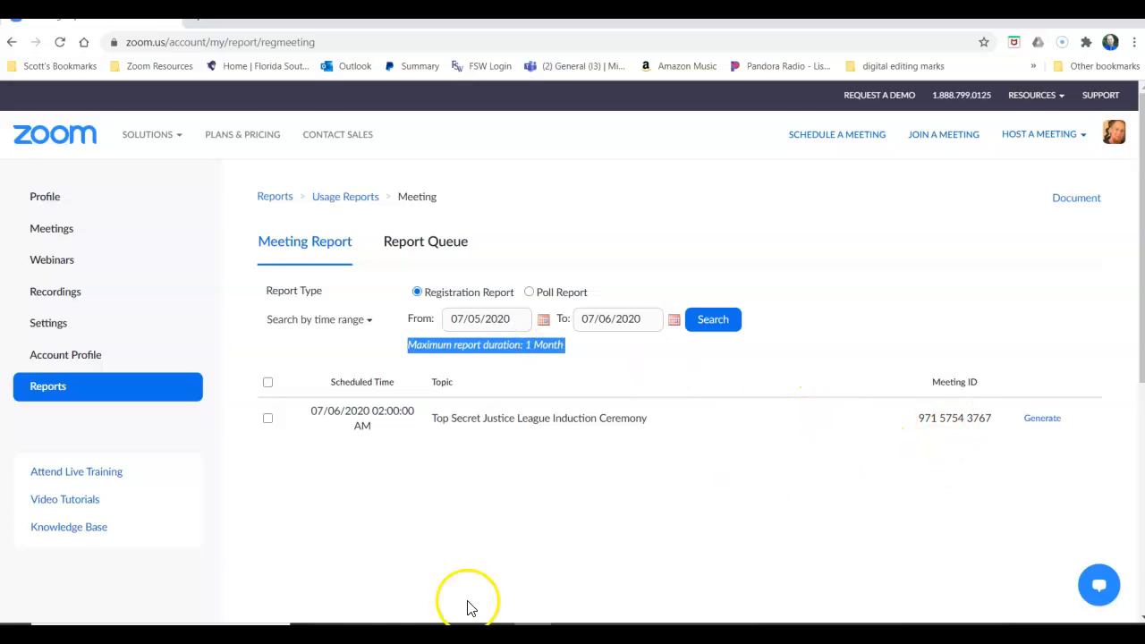